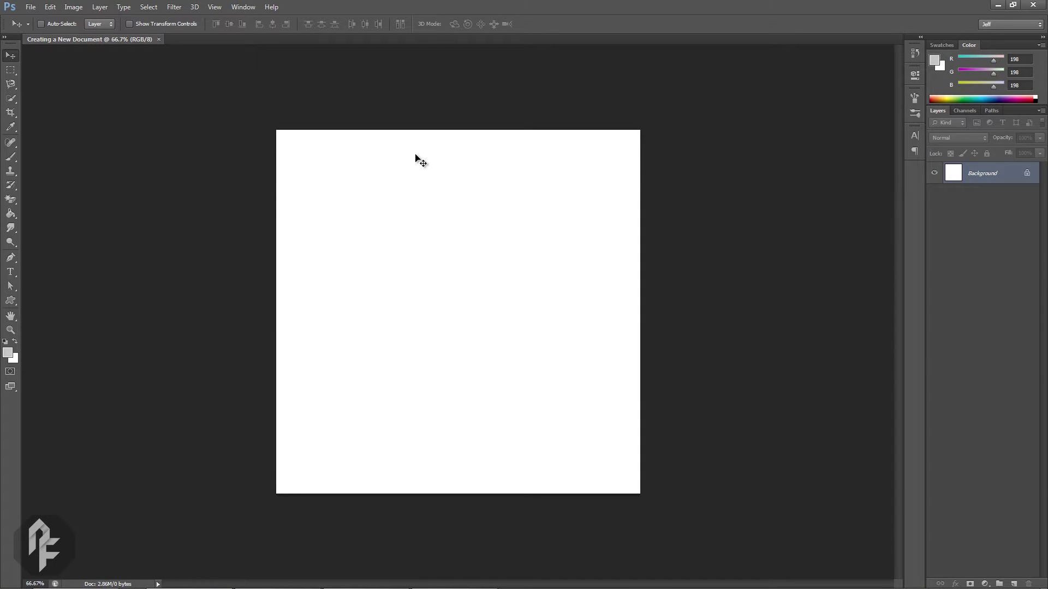
View the canvas at 100%, pan it, and hide then restore the layer panels
{"action": "key", "text": "ctrl+plus"}
{"action": "left_click_drag", "start_coordinate": [420, 153], "coordinate": [440, 257]}
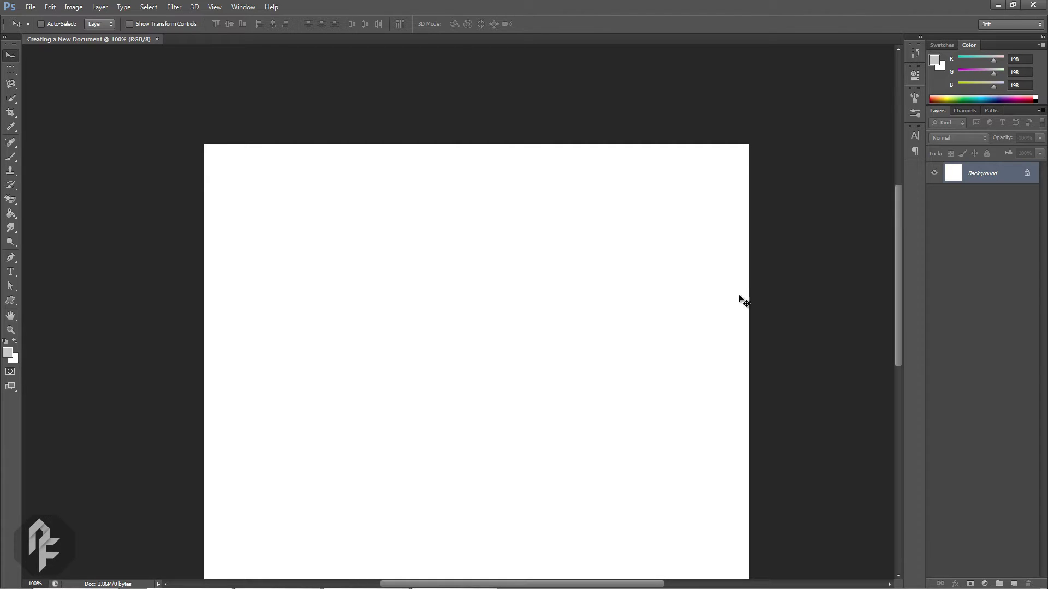
{"action": "key", "text": "F7"}
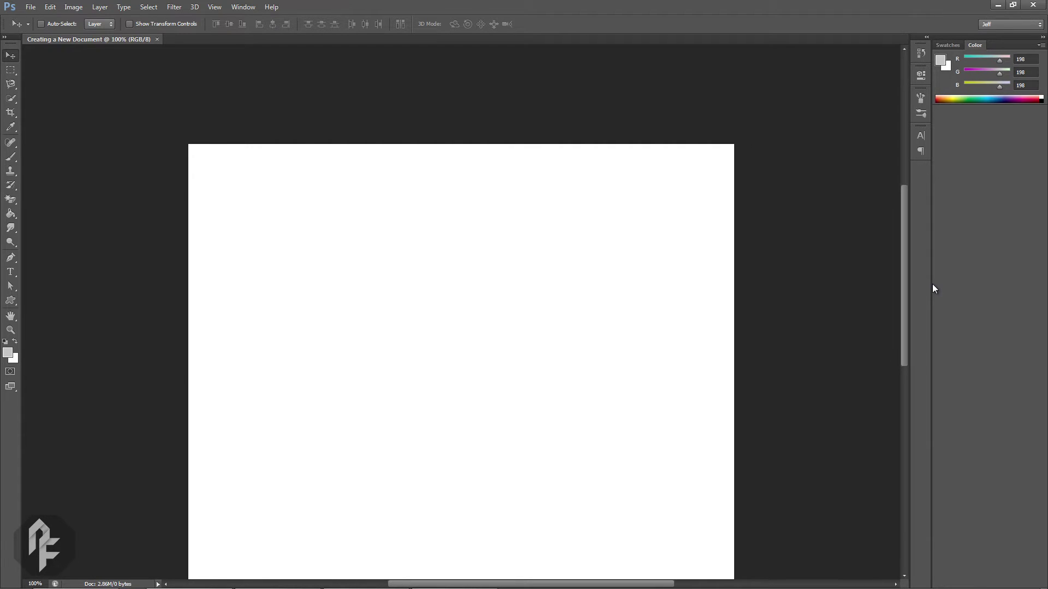
{"action": "key", "text": "F7"}
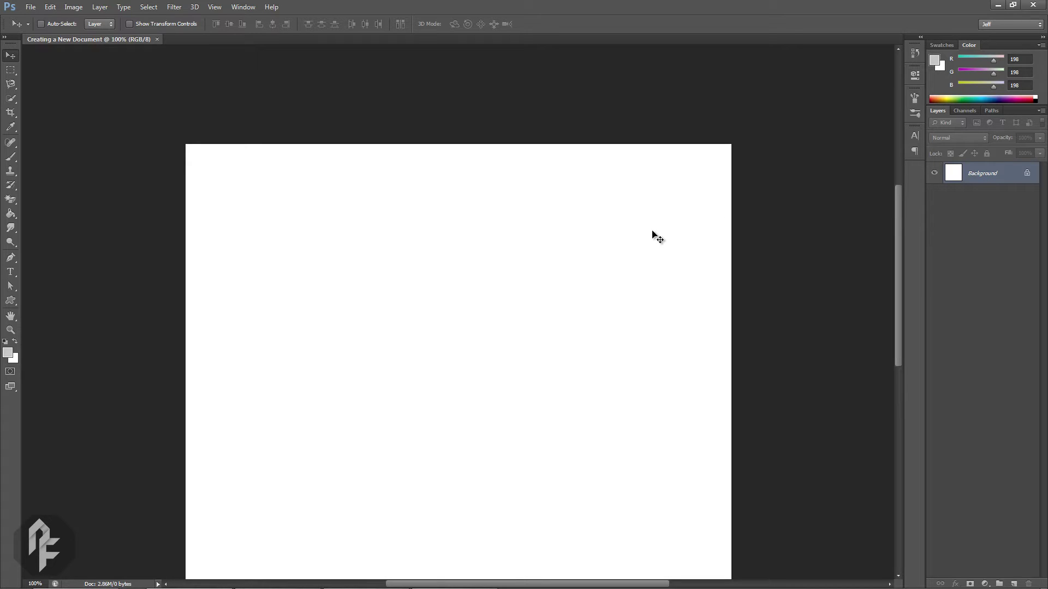
Convert the locked Background into an editable Layer 0 and switch to the Brush tool
{"action": "double_click", "coordinate": [954, 174]}
{"action": "left_click", "coordinate": [622, 185]}
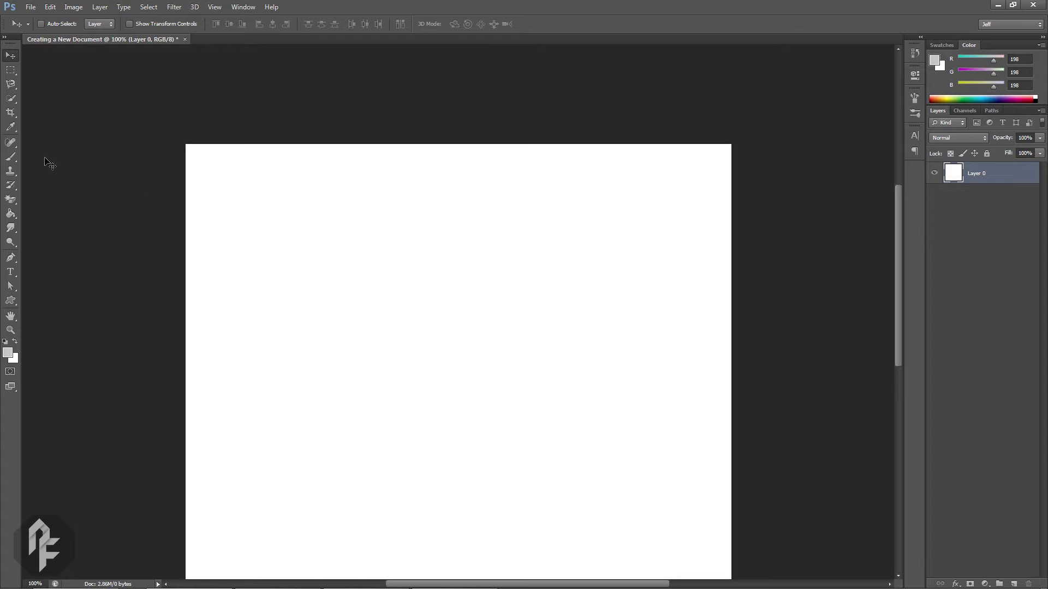
{"action": "key", "text": "b"}
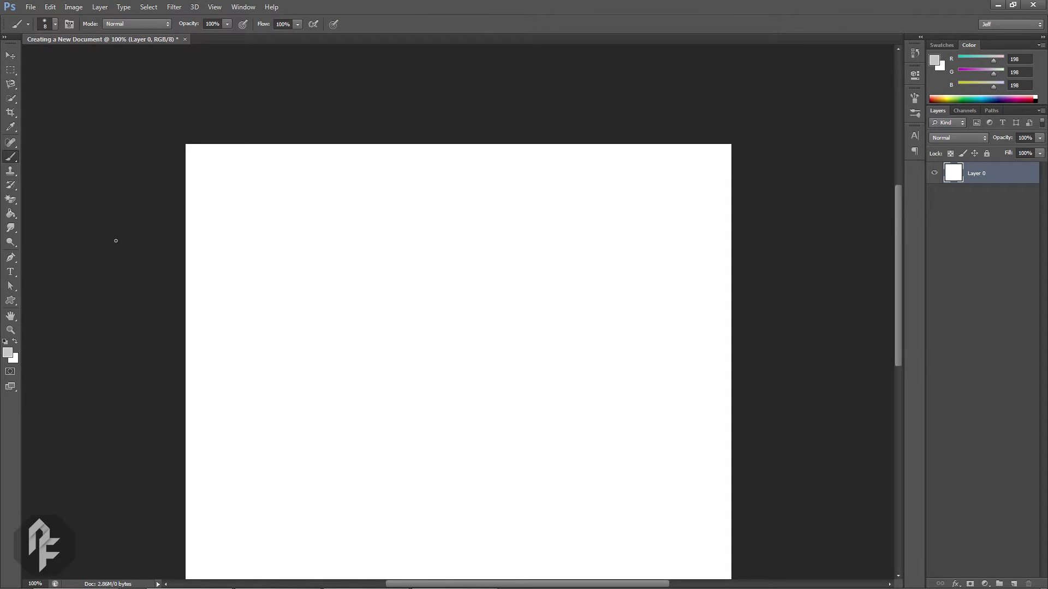
Set the foreground colour to a bright yellow (e1ee13)
{"action": "left_click", "coordinate": [8, 353]}
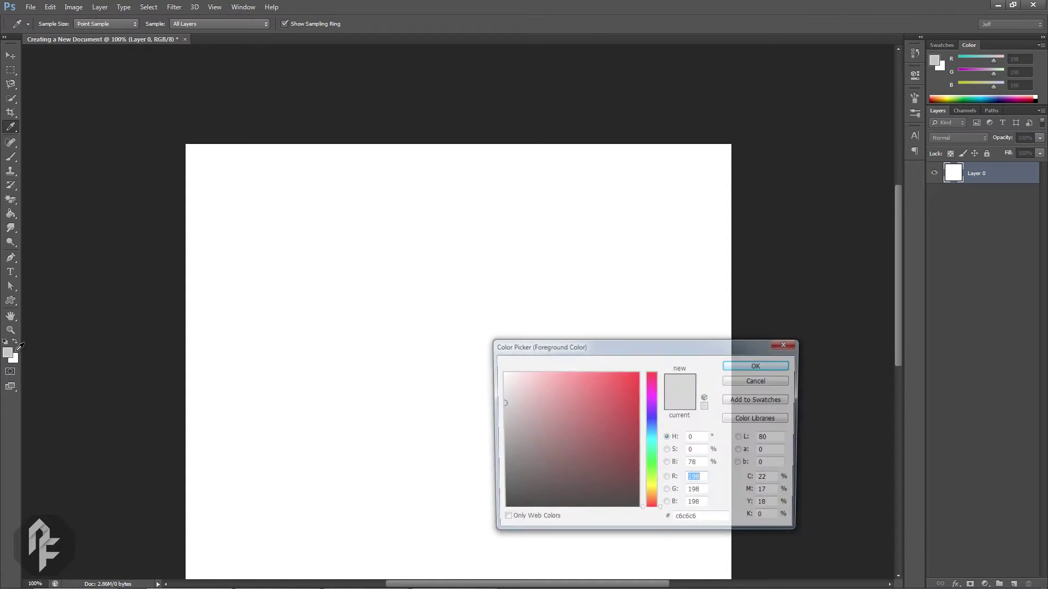
{"action": "left_click", "coordinate": [655, 486]}
{"action": "left_click_drag", "start_coordinate": [587, 393], "coordinate": [627, 378]}
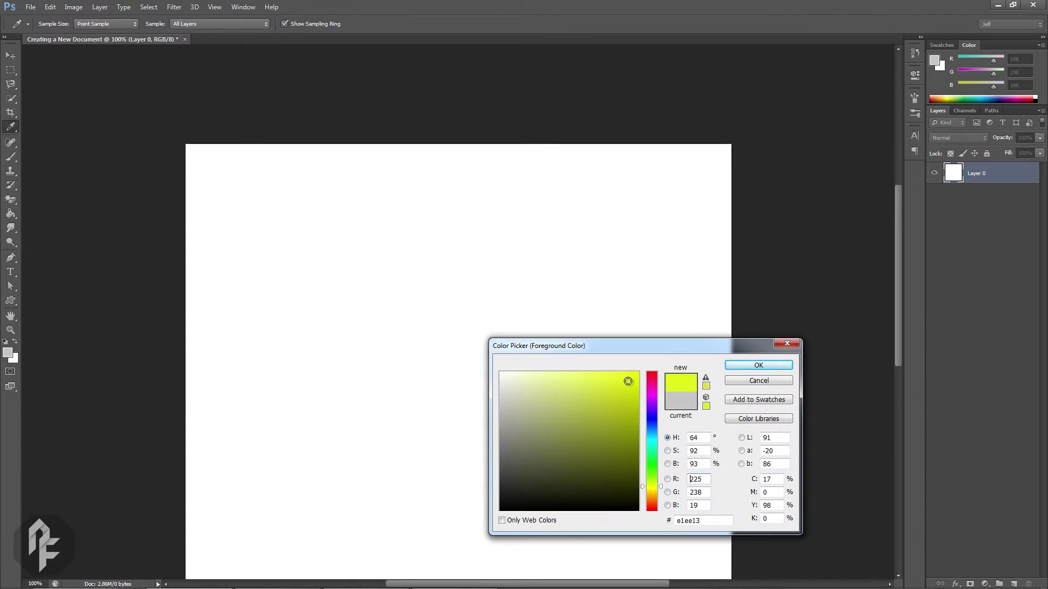
{"action": "left_click", "coordinate": [742, 366]}
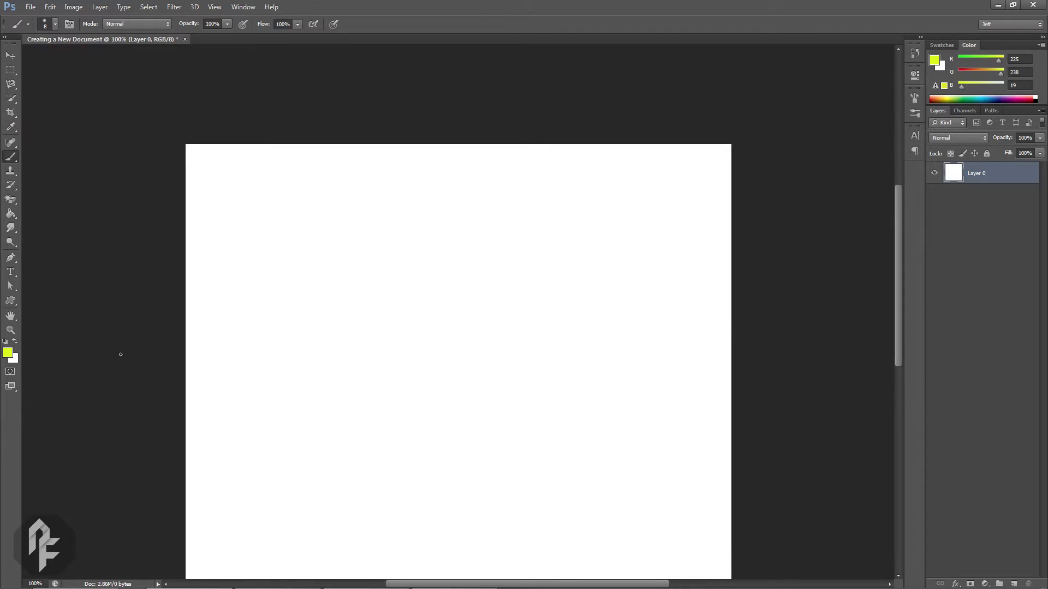
Set the background colour to a light blue (3593dc)
{"action": "left_click", "coordinate": [14, 359]}
{"action": "left_click", "coordinate": [654, 432]}
{"action": "left_click", "coordinate": [603, 384]}
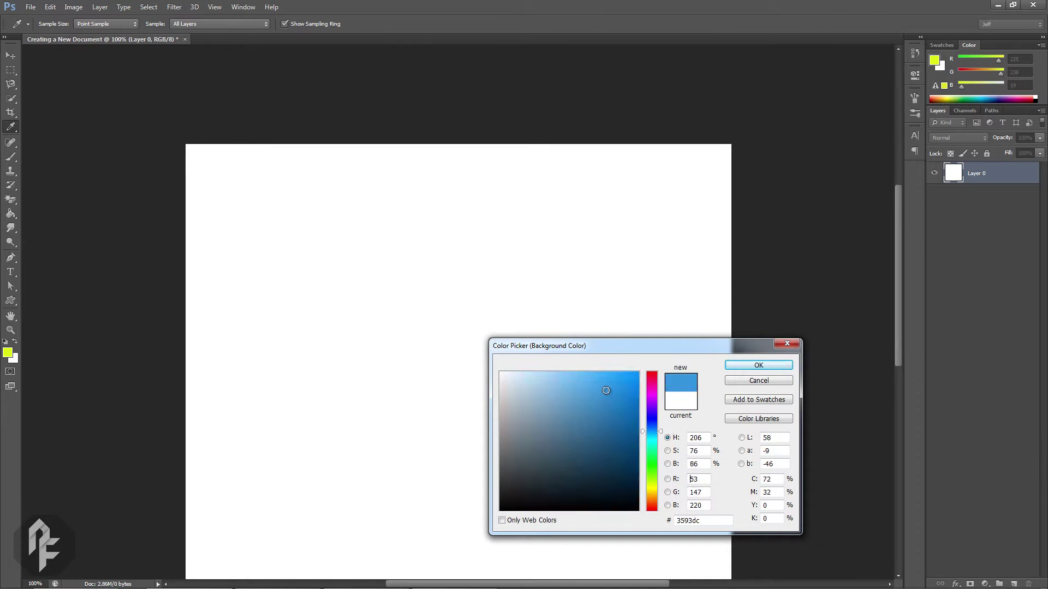
{"action": "left_click", "coordinate": [744, 366]}
{"action": "key", "text": "b"}
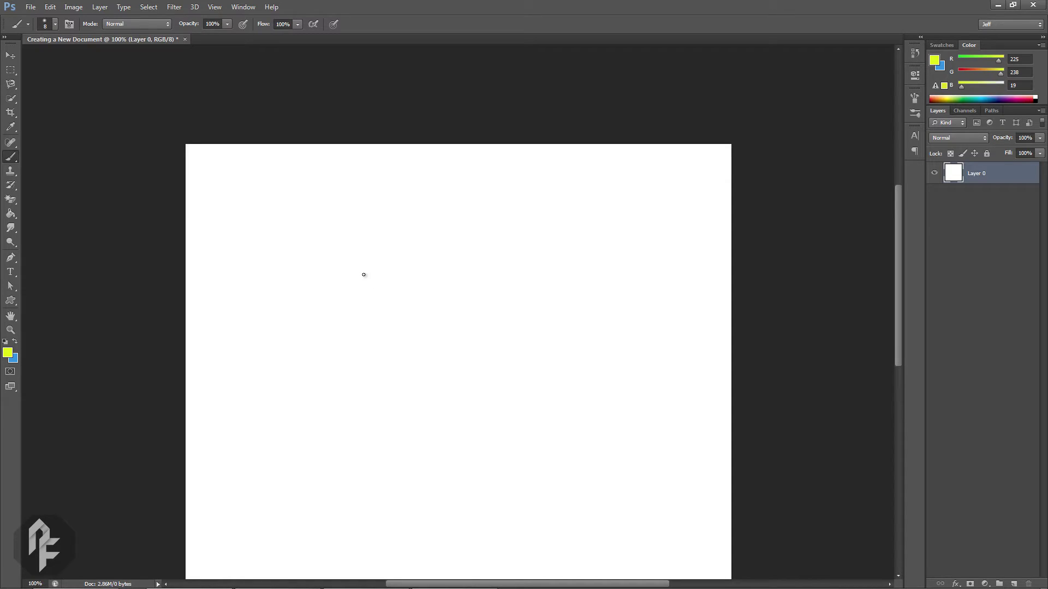
Paint a yellow circle at top-left with three short ray strokes, then add empty Layer 1
{"action": "mouse_move", "coordinate": [280, 195]}
{"action": "left_mouse_down"}
{"action": "mouse_move", "coordinate": [271, 197]}
{"action": "mouse_move", "coordinate": [306, 210]}
{"action": "mouse_move", "coordinate": [284, 199]}
{"action": "mouse_move", "coordinate": [323, 166]}
{"action": "left_mouse_up"}
{"action": "mouse_move", "coordinate": [320, 205]}
{"action": "left_mouse_down"}
{"action": "mouse_move", "coordinate": [357, 213]}
{"action": "mouse_move", "coordinate": [300, 269]}
{"action": "mouse_move", "coordinate": [283, 259]}
{"action": "left_mouse_up"}
{"action": "left_click_drag", "start_coordinate": [209, 235], "coordinate": [234, 245]}
{"action": "mouse_move", "coordinate": [214, 193]}
{"action": "left_mouse_down"}
{"action": "mouse_move", "coordinate": [224, 218]}
{"action": "mouse_move", "coordinate": [250, 170]}
{"action": "left_mouse_up"}
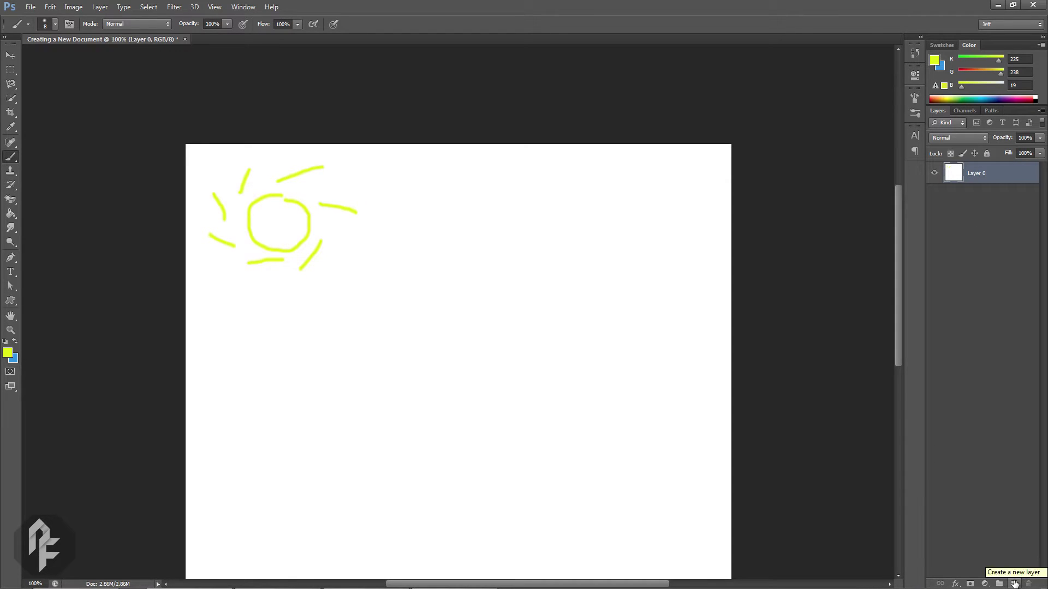
{"action": "left_click", "coordinate": [1014, 584]}
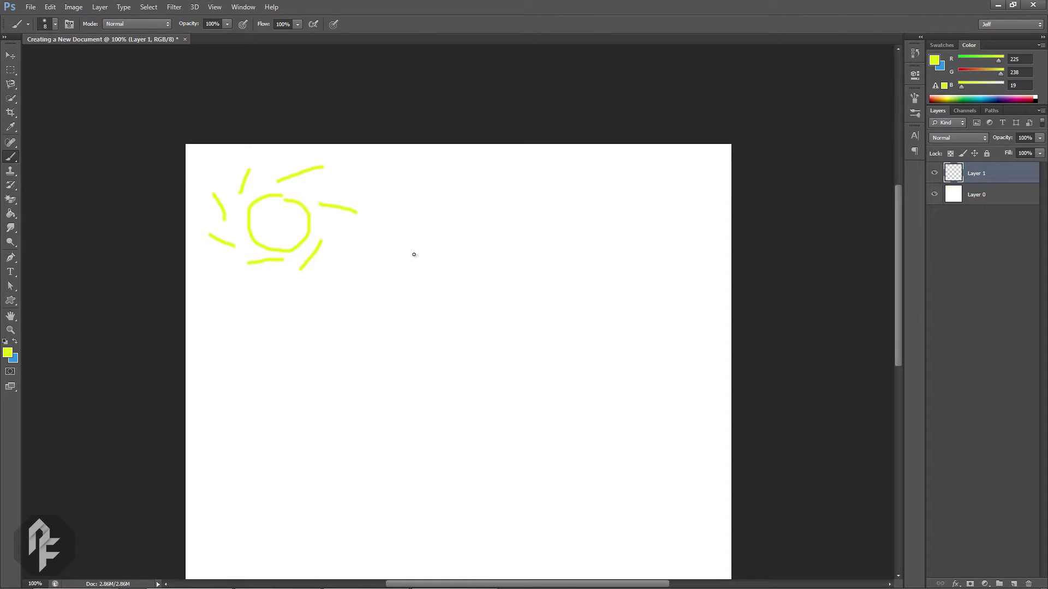
Swap to blue, brush a cloud outline right of the sun on Layer 1, and duplicate it
{"action": "key", "text": "x"}
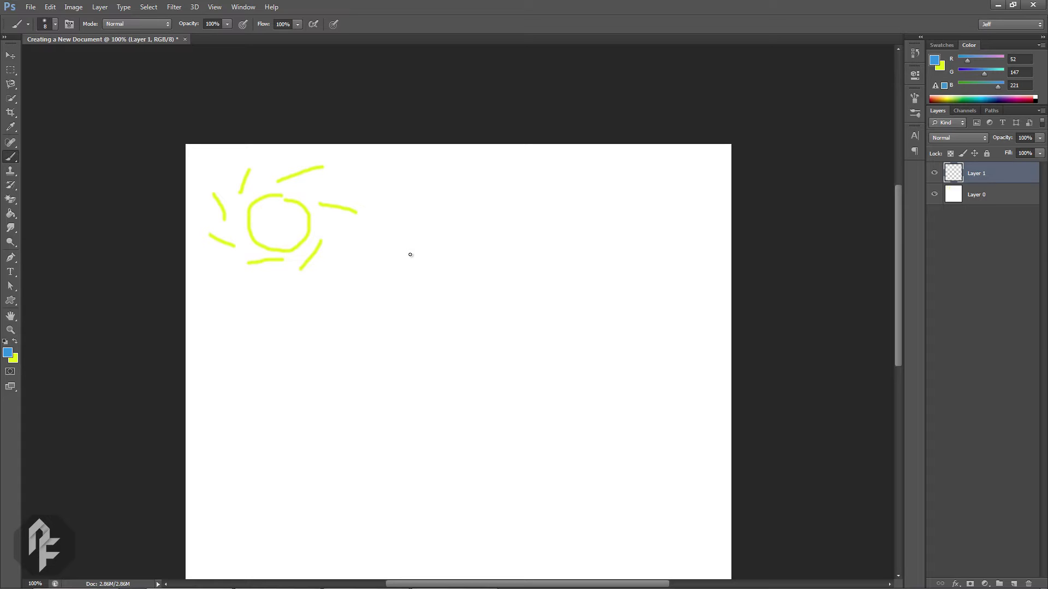
{"action": "mouse_move", "coordinate": [366, 203]}
{"action": "left_mouse_down"}
{"action": "mouse_move", "coordinate": [375, 180]}
{"action": "mouse_move", "coordinate": [413, 184]}
{"action": "mouse_move", "coordinate": [461, 217]}
{"action": "mouse_move", "coordinate": [419, 215]}
{"action": "mouse_move", "coordinate": [391, 229]}
{"action": "mouse_move", "coordinate": [366, 203]}
{"action": "left_mouse_up"}
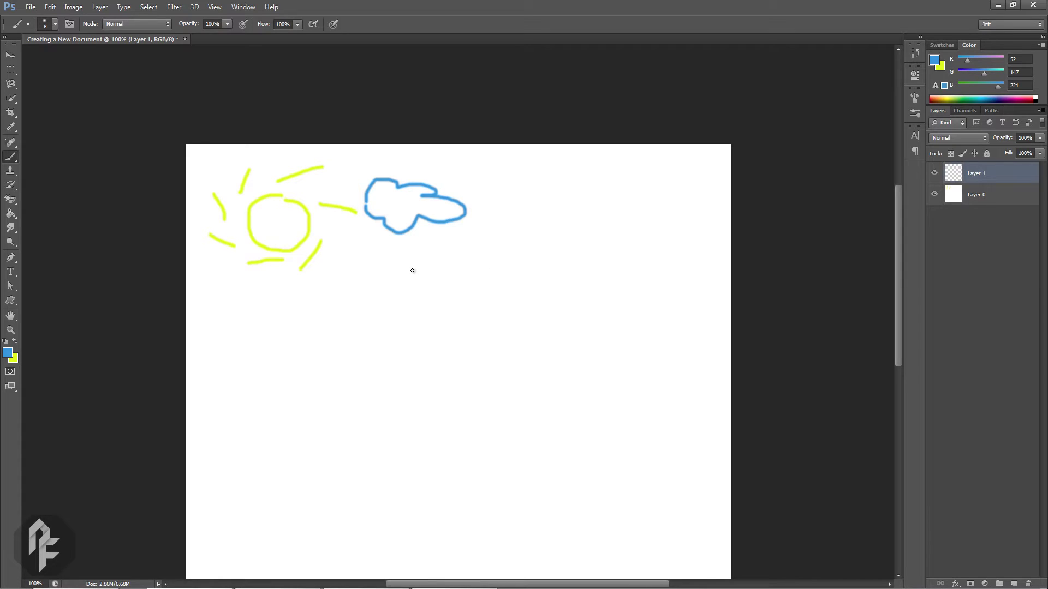
{"action": "left_click_drag", "start_coordinate": [952, 174], "coordinate": [1013, 580]}
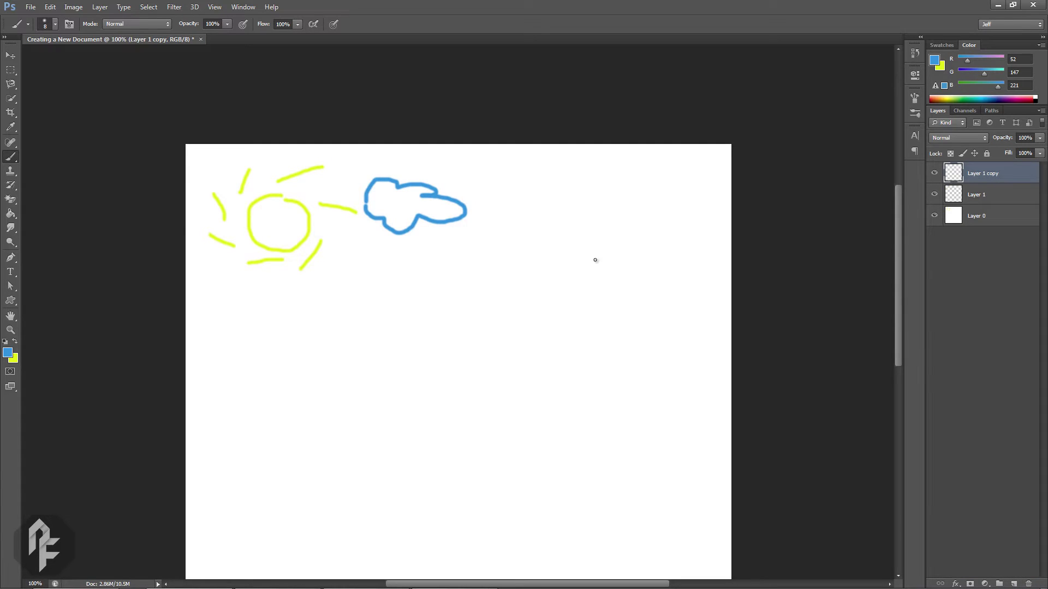
Move the cloud copy right and make further cloud copies across the sky
{"action": "key", "text": "v"}
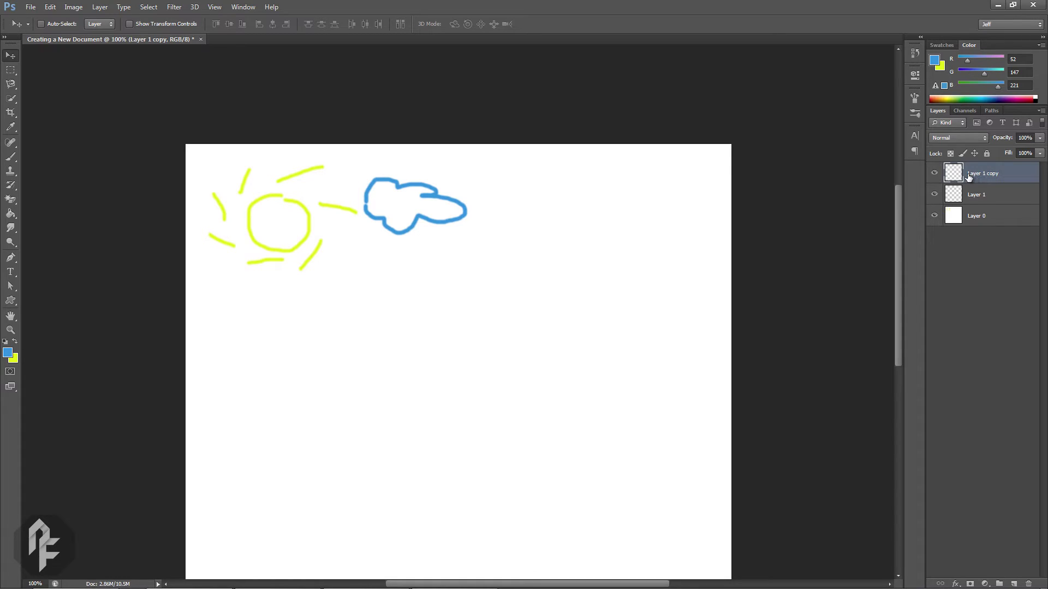
{"action": "left_click_drag", "start_coordinate": [414, 198], "coordinate": [528, 208]}
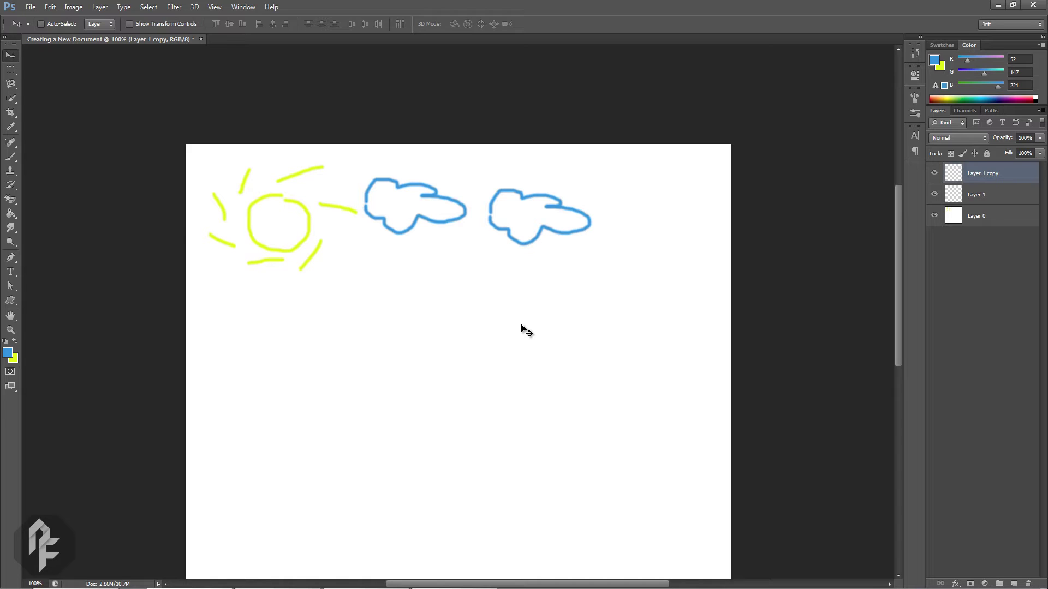
{"action": "key", "text": "ctrl+j"}
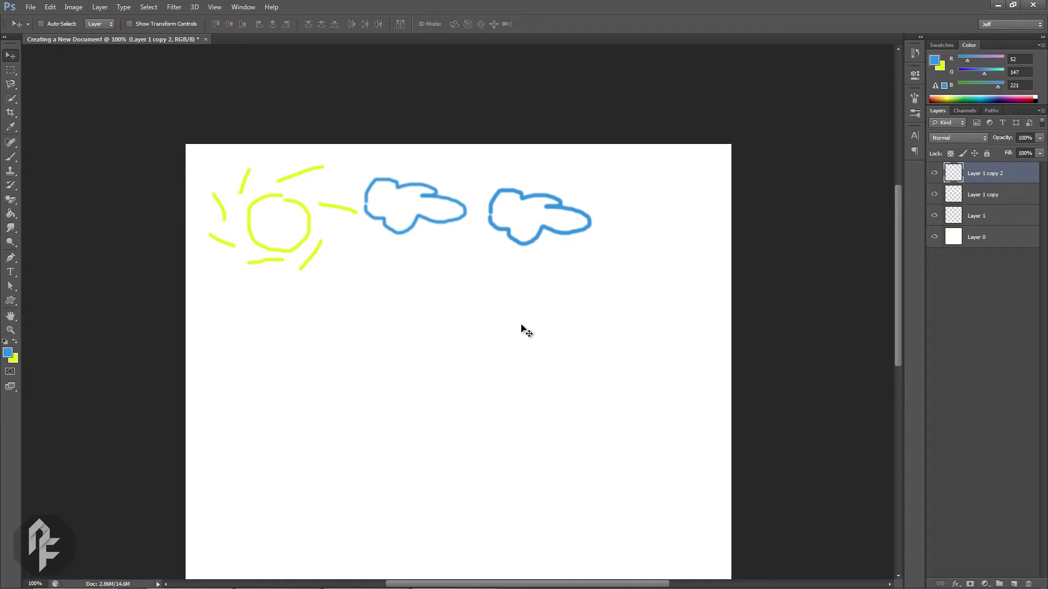
{"action": "left_click_drag", "start_coordinate": [528, 223], "coordinate": [647, 195]}
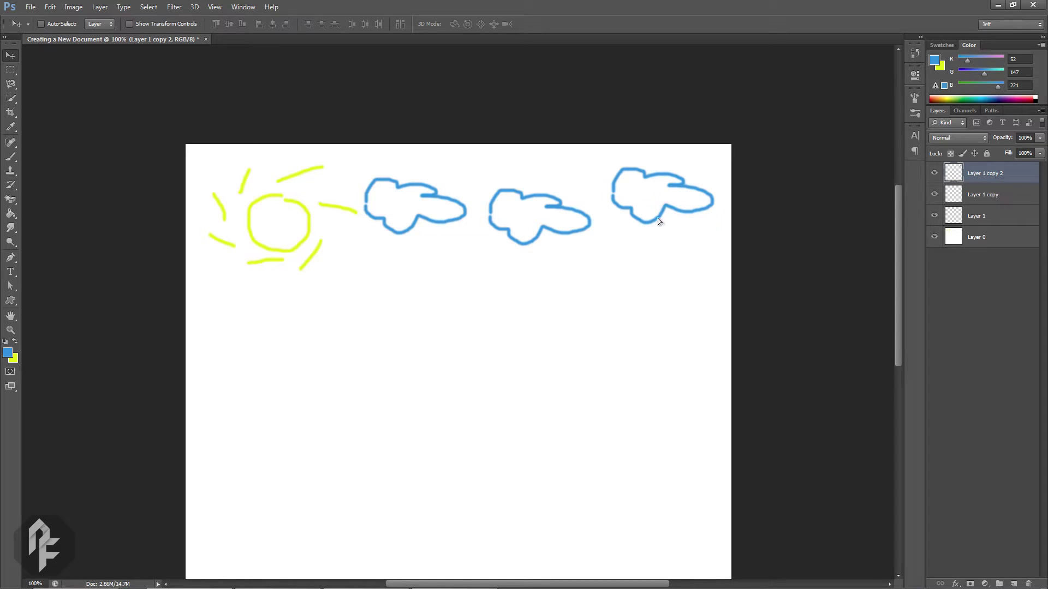
{"action": "left_click_drag", "start_coordinate": [651, 201], "coordinate": [450, 281]}
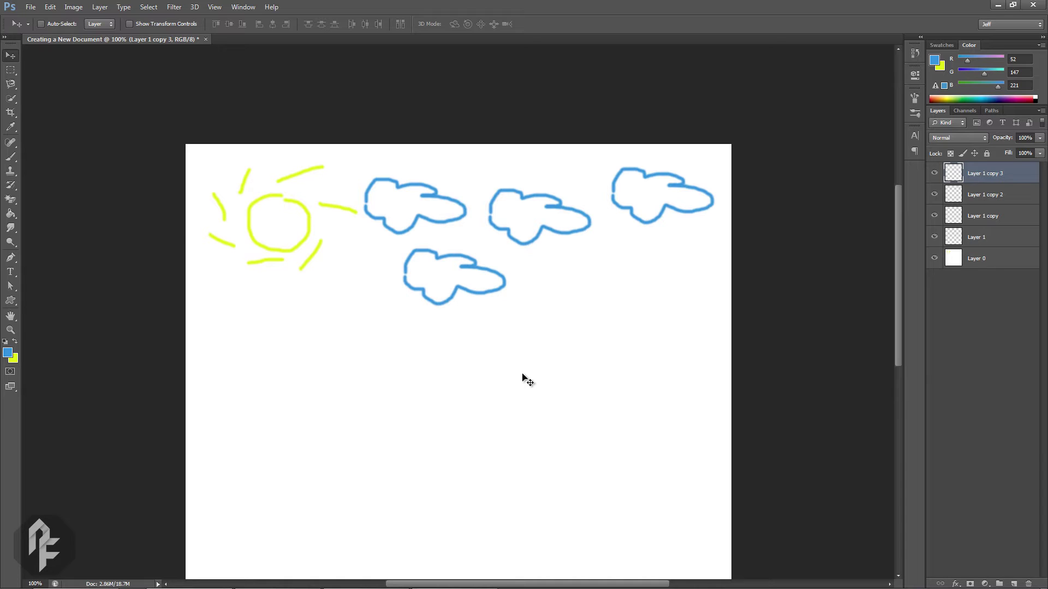
{"action": "left_click_drag", "start_coordinate": [470, 272], "coordinate": [630, 253]}
Nudge the first cloud slightly and delete the extra Layer 1 copy 4 and copy 3
{"action": "left_click", "coordinate": [640, 221], "text": "ctrl"}
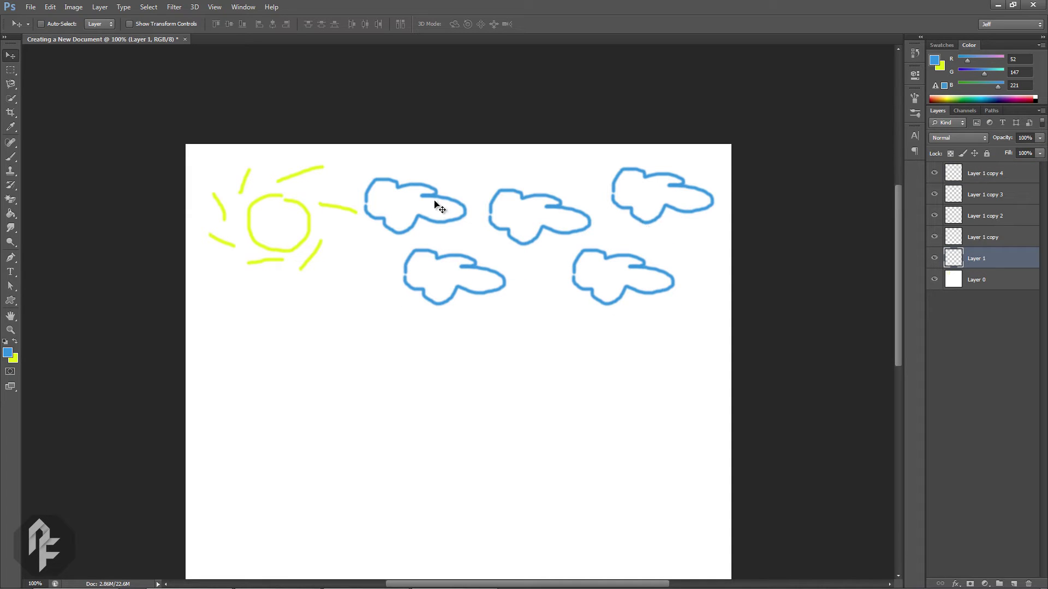
{"action": "left_click_drag", "start_coordinate": [433, 206], "coordinate": [434, 204]}
{"action": "left_click", "coordinate": [979, 174]}
{"action": "left_click_drag", "start_coordinate": [979, 174], "coordinate": [1028, 583]}
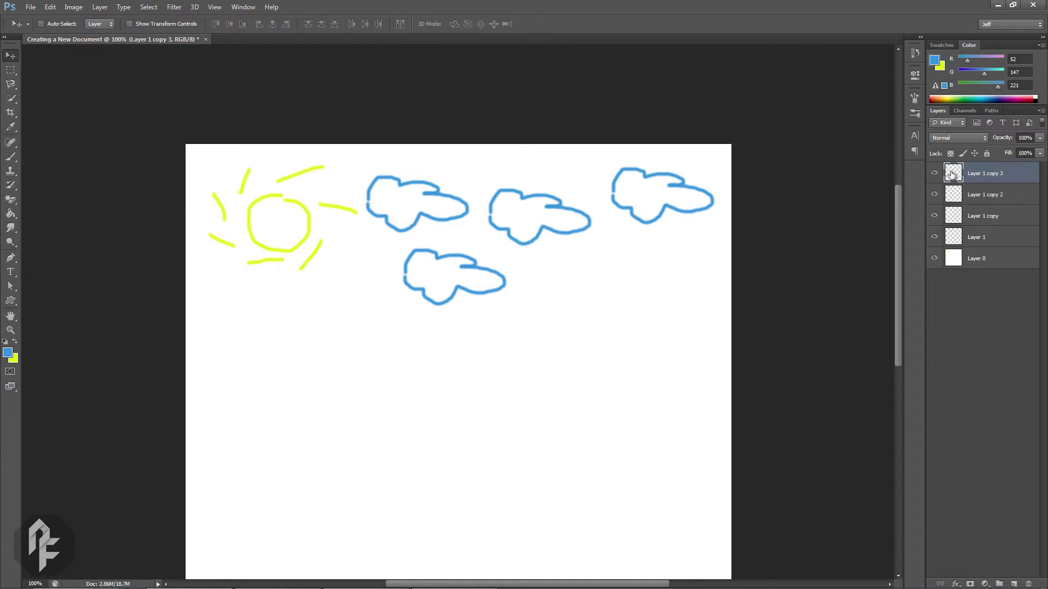
{"action": "key", "text": "Delete"}
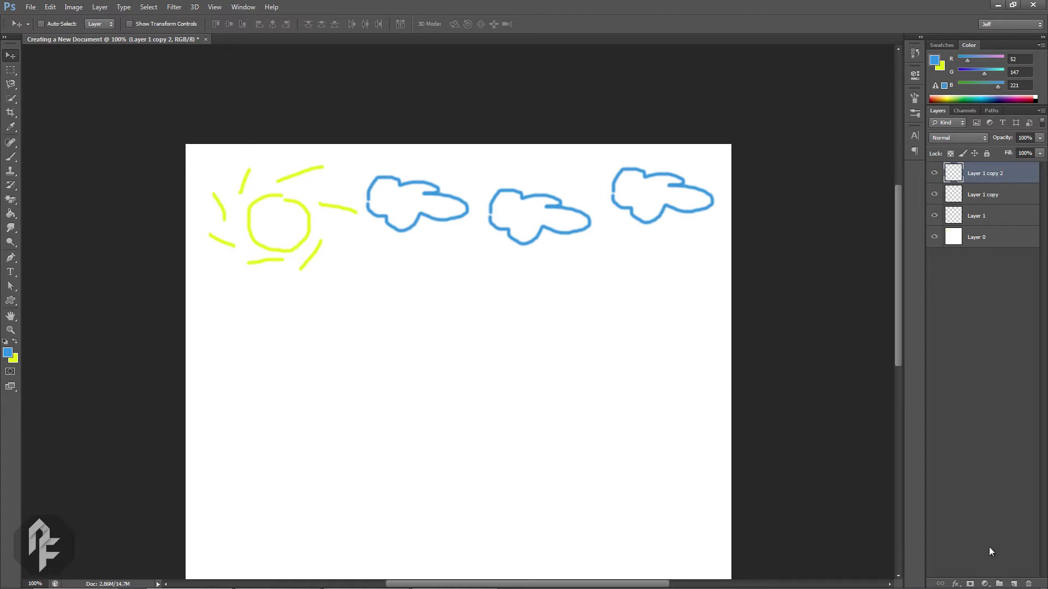
Create a layer group named 'Clouds' and move the three cloud layers into it
{"action": "left_click", "coordinate": [999, 584]}
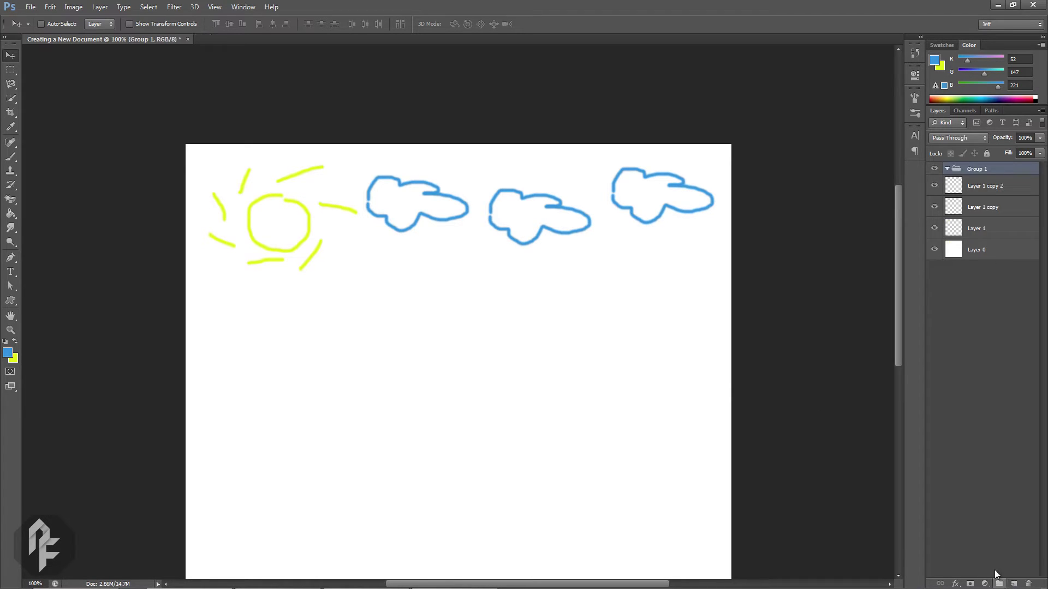
{"action": "double_click", "coordinate": [976, 170]}
{"action": "type", "text": "Clouds"}
{"action": "key", "text": "Return"}
{"action": "left_click", "coordinate": [987, 188]}
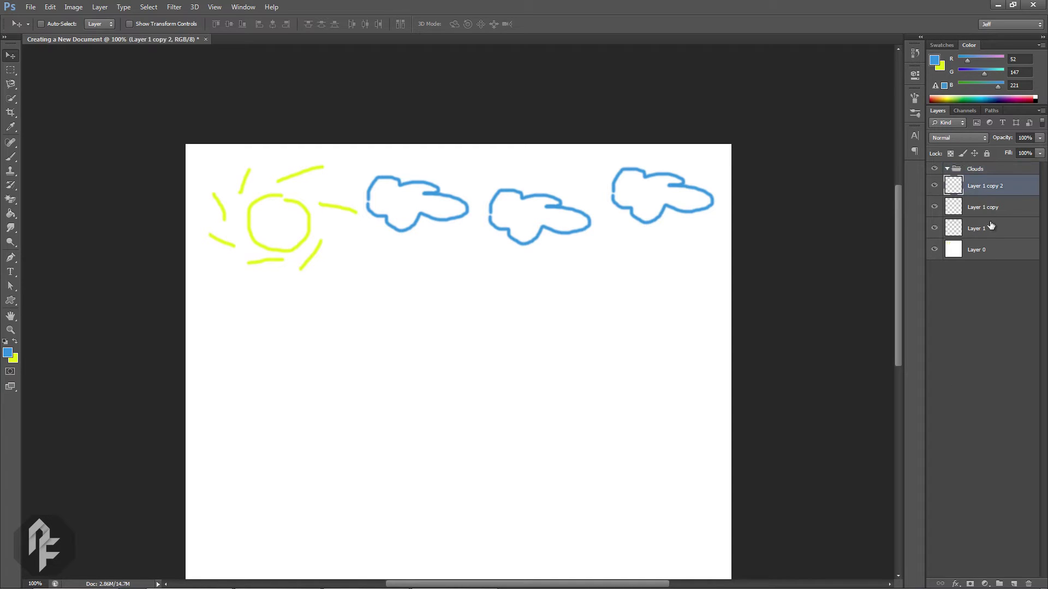
{"action": "left_click", "coordinate": [1009, 227], "text": "shift"}
{"action": "left_click_drag", "start_coordinate": [1012, 226], "coordinate": [962, 170]}
Practise selecting the three cloud layers together and individually, then deselect them
{"action": "left_click", "coordinate": [984, 292]}
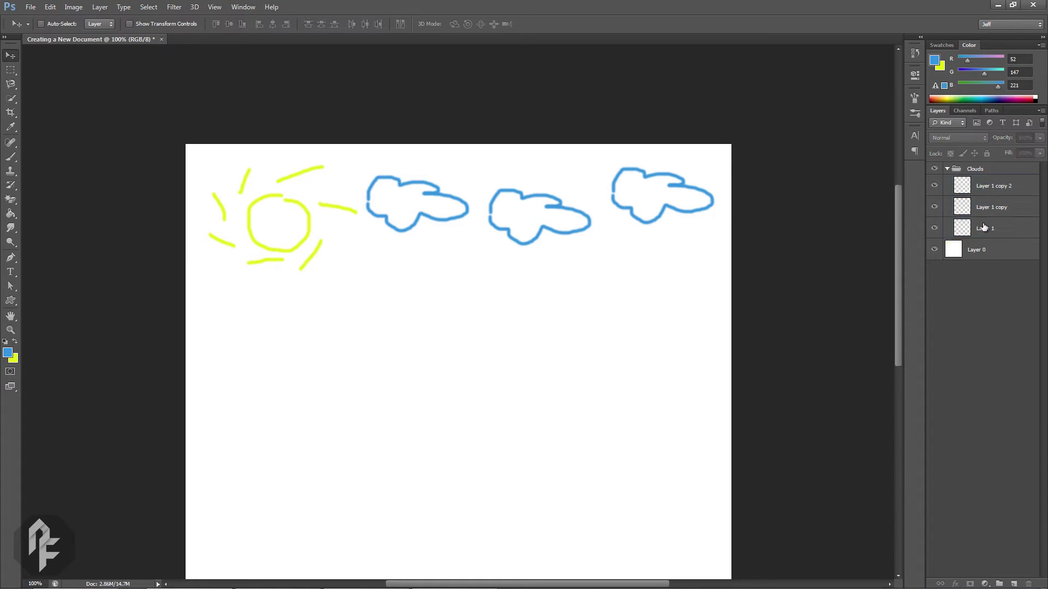
{"action": "left_click", "coordinate": [985, 190]}
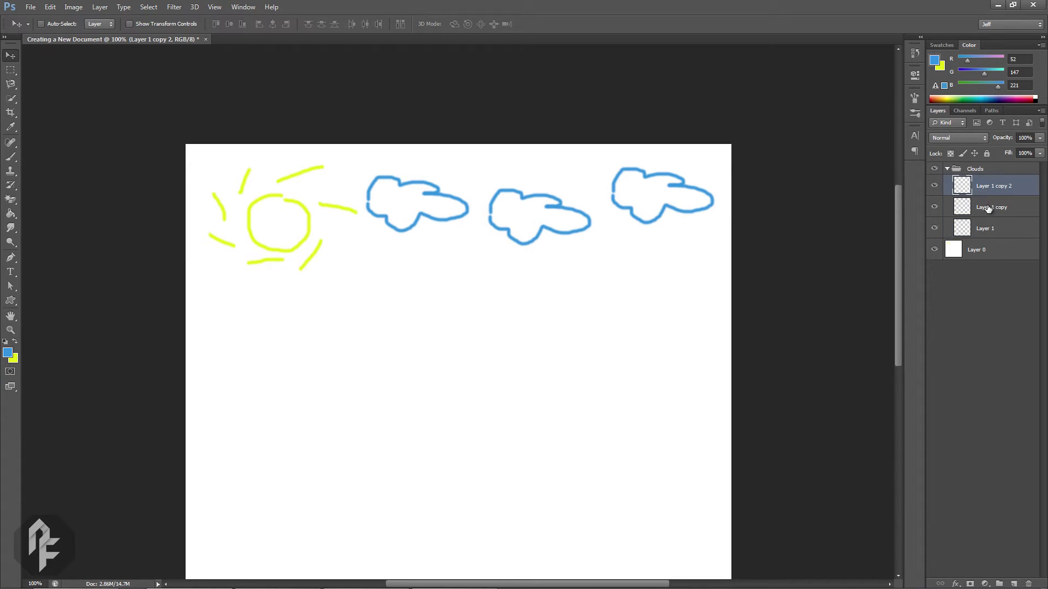
{"action": "left_click", "coordinate": [989, 212], "text": "ctrl"}
{"action": "left_click", "coordinate": [989, 232], "text": "ctrl"}
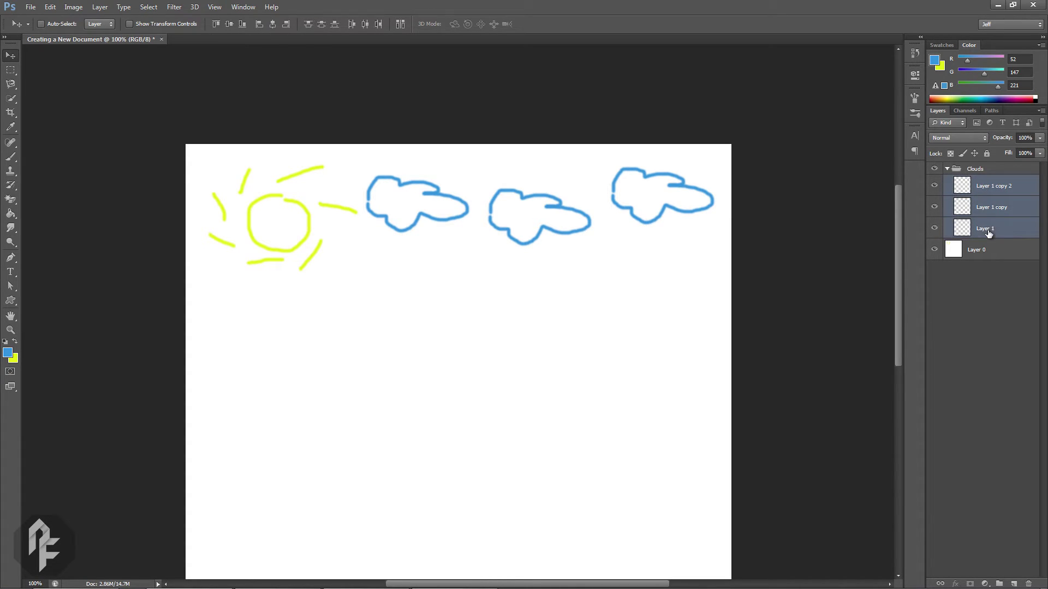
{"action": "left_click", "coordinate": [989, 187]}
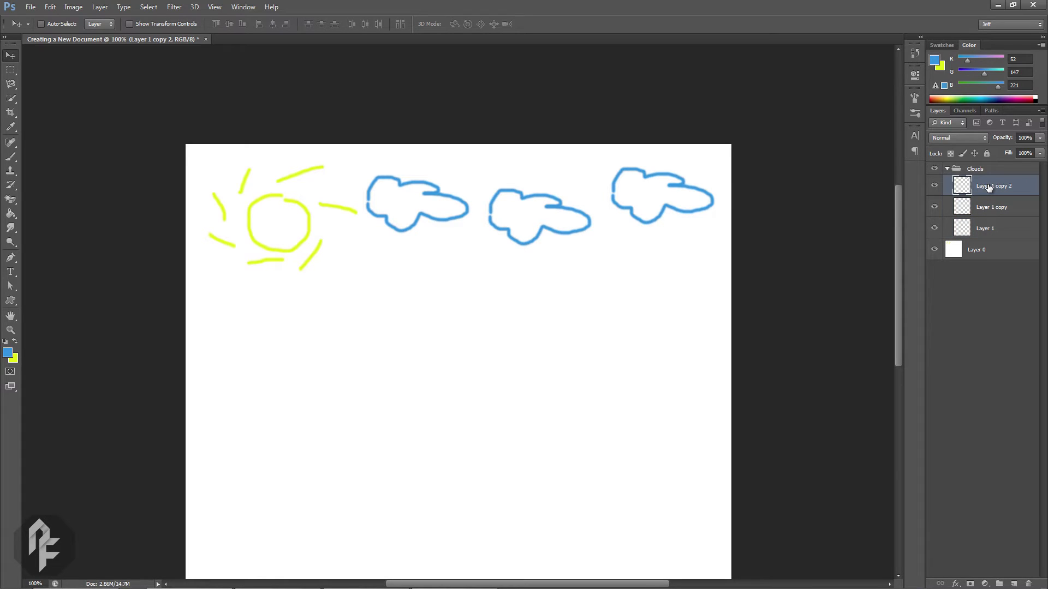
{"action": "left_click", "coordinate": [992, 230], "text": "shift"}
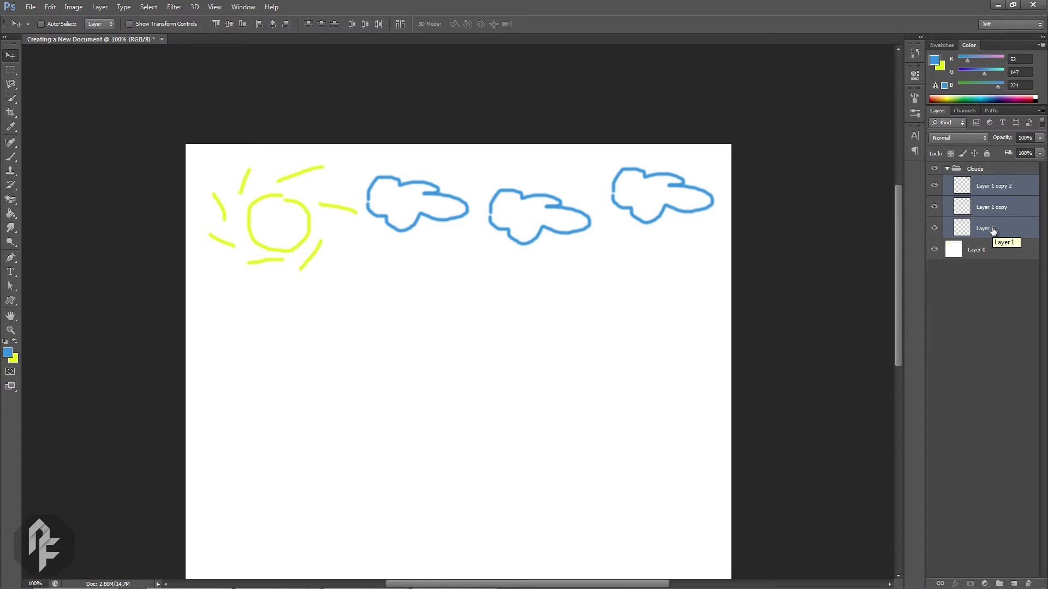
{"action": "left_click", "coordinate": [983, 296]}
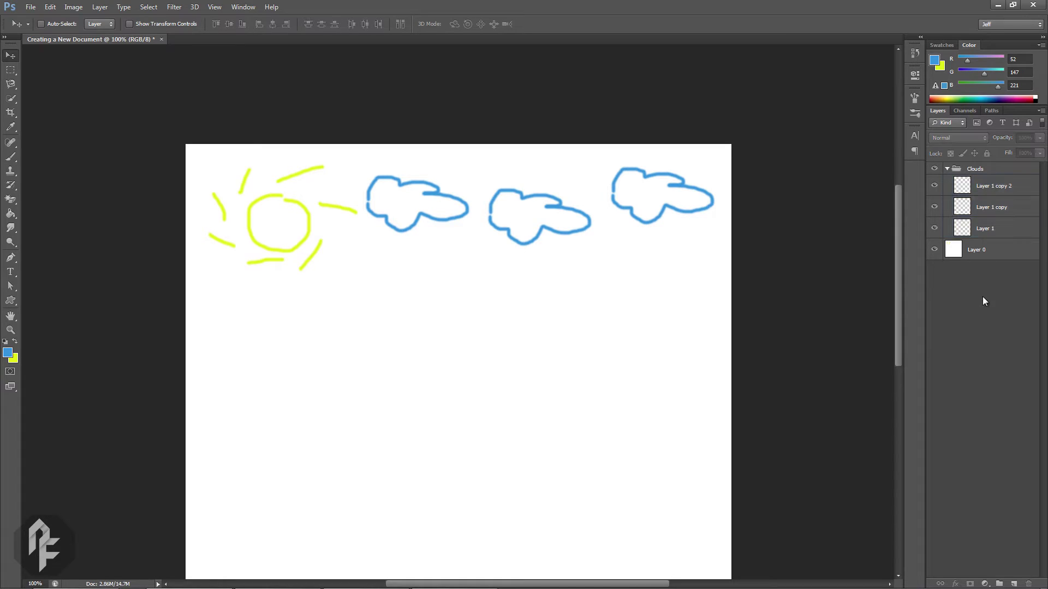
Collapse, expand and re-collapse the Clouds group, then select Layer 0
{"action": "left_click", "coordinate": [947, 169]}
{"action": "left_click", "coordinate": [948, 170]}
{"action": "left_click", "coordinate": [948, 169]}
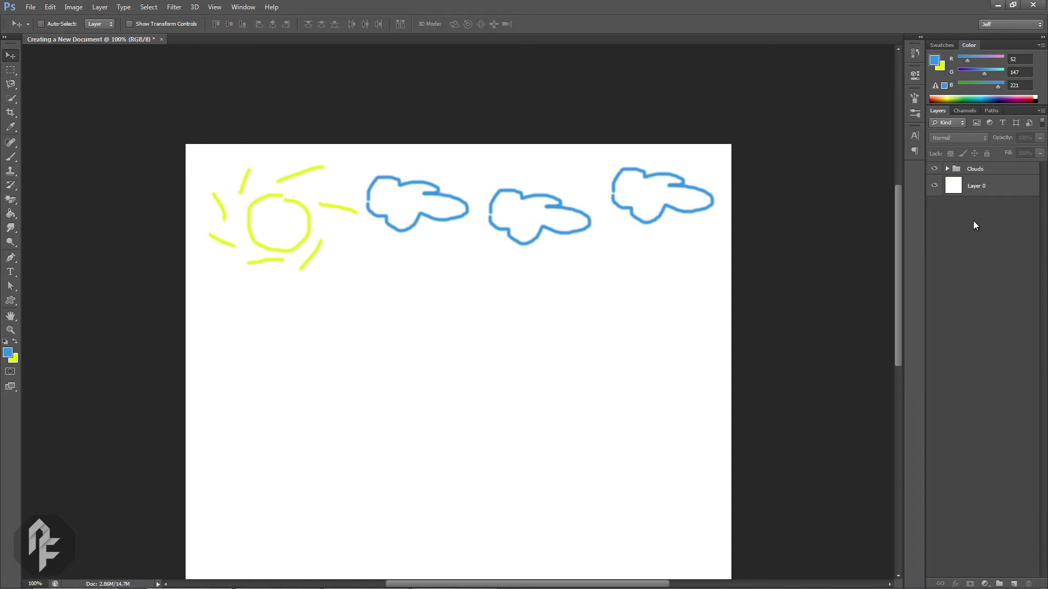
{"action": "left_click", "coordinate": [975, 188]}
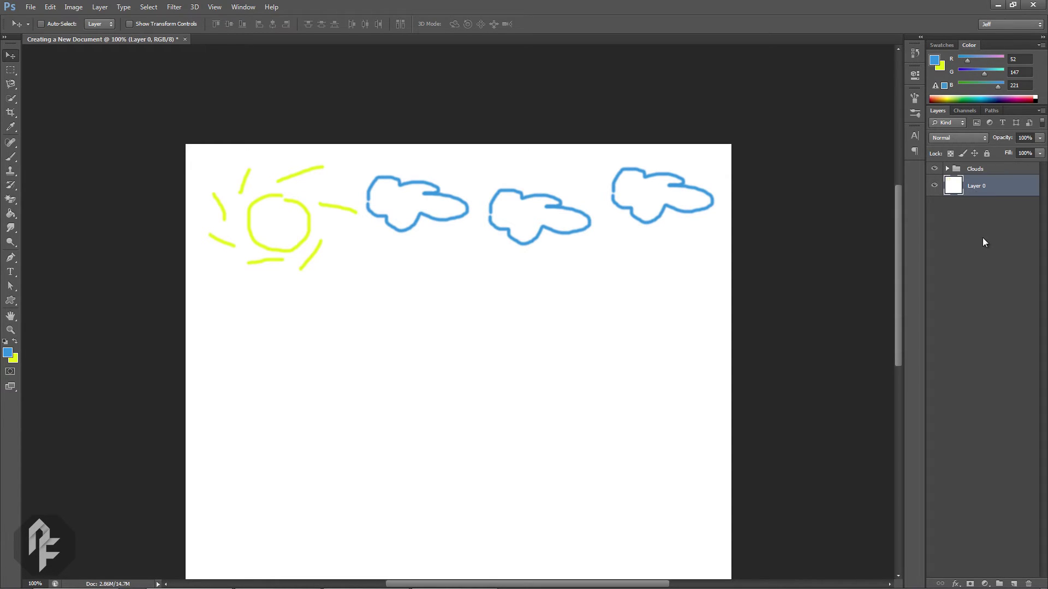
Put Layer 0 into a new group with Ctrl+G and reselect Layer 0
{"action": "key", "text": "ctrl+g"}
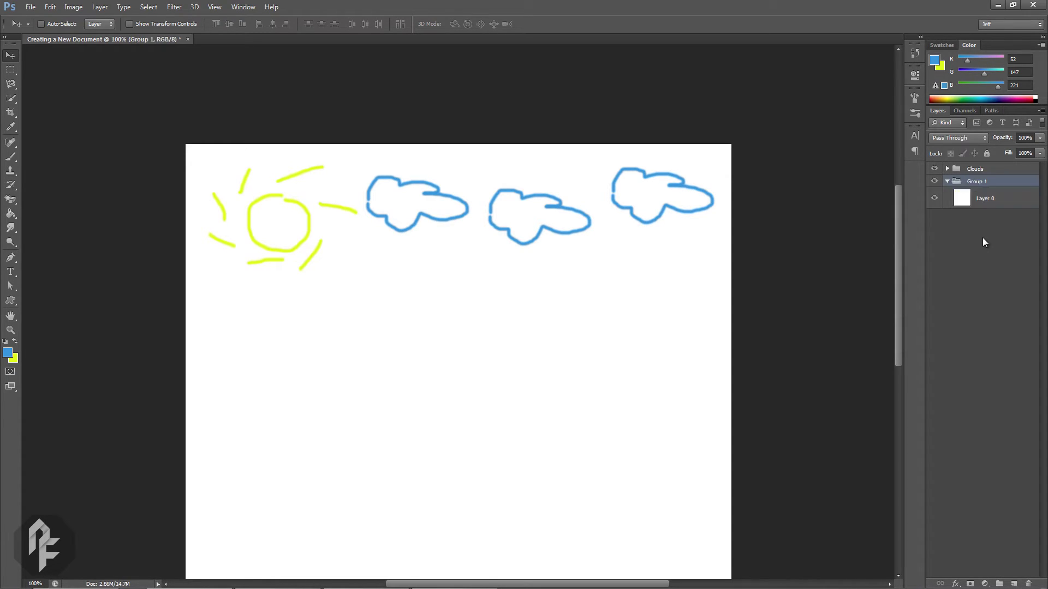
{"action": "left_click", "coordinate": [985, 202]}
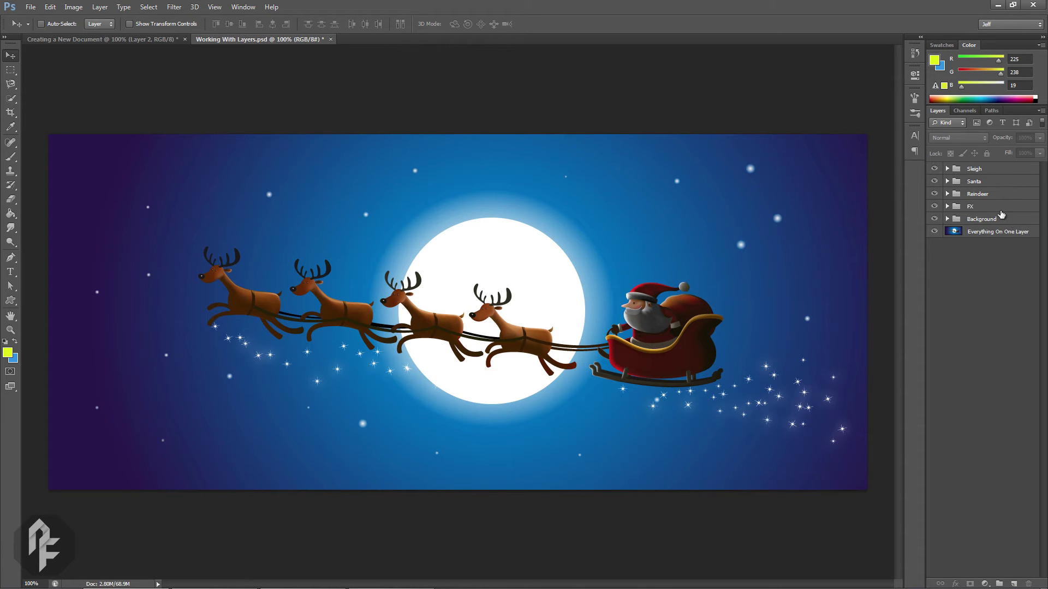
{"action": "left_click", "coordinate": [946, 181]}
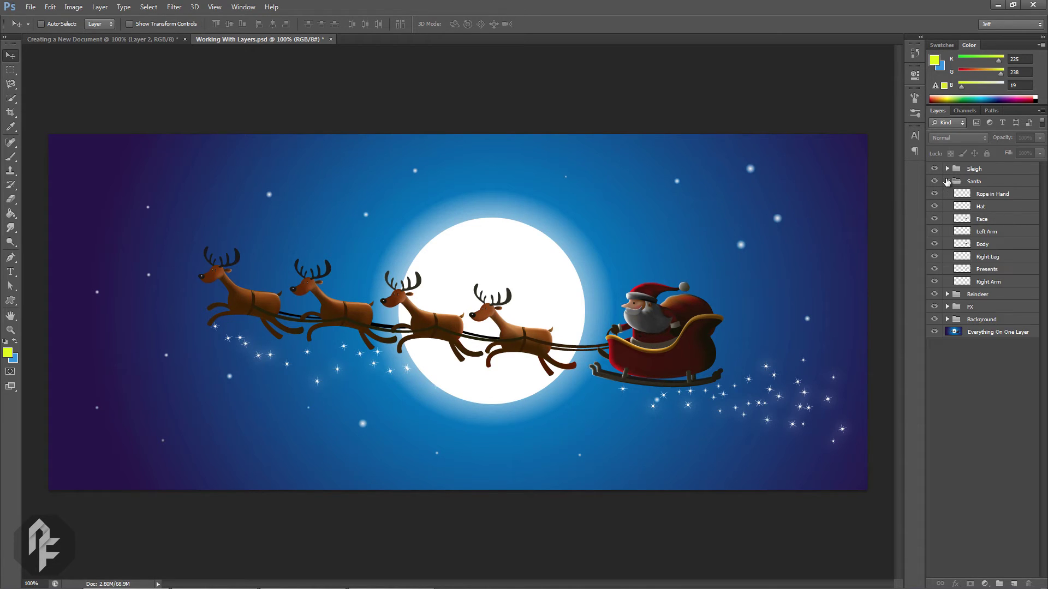
{"action": "left_click", "coordinate": [1028, 198]}
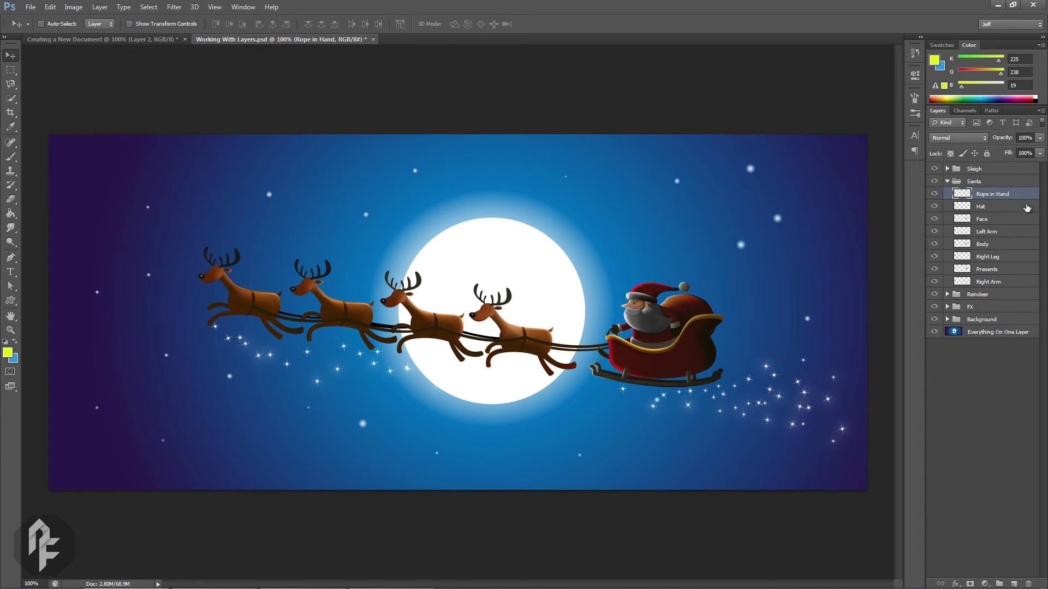
{"action": "left_click", "coordinate": [1027, 208]}
{"action": "left_click", "coordinate": [1022, 217]}
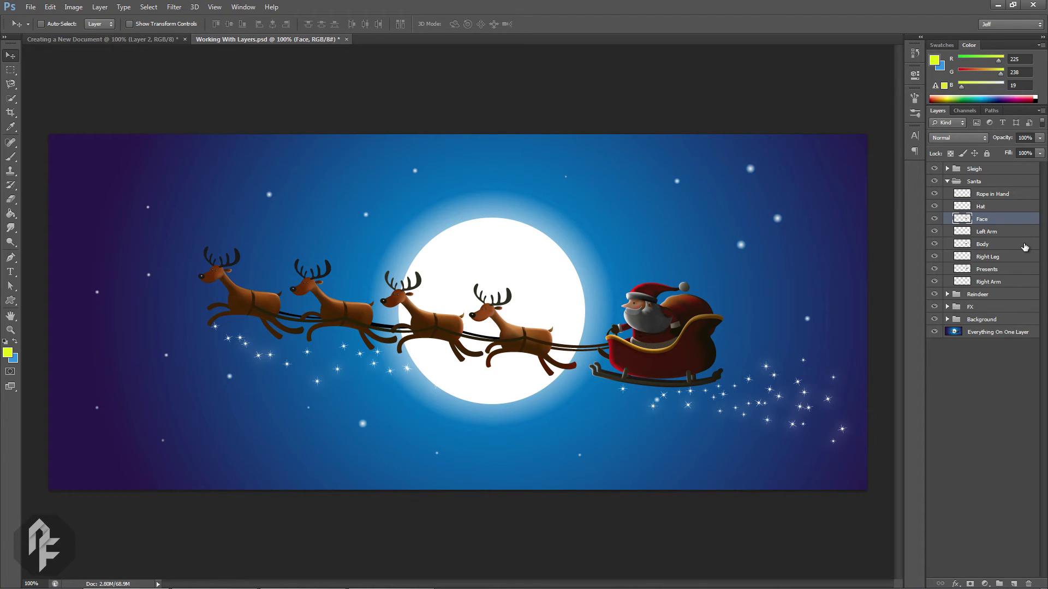
{"action": "left_click", "coordinate": [934, 219]}
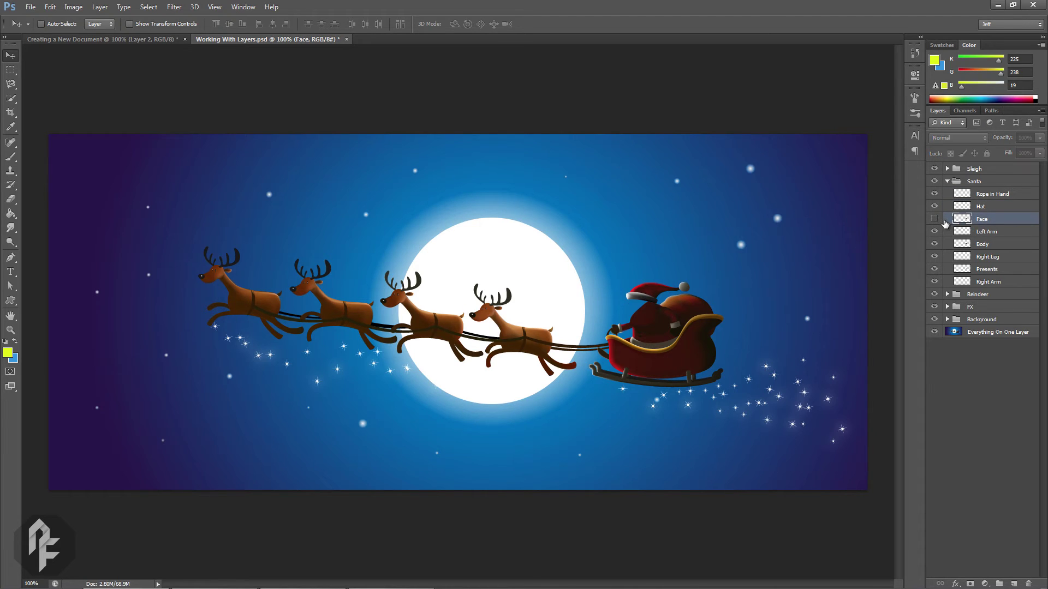
{"action": "left_click", "coordinate": [935, 219]}
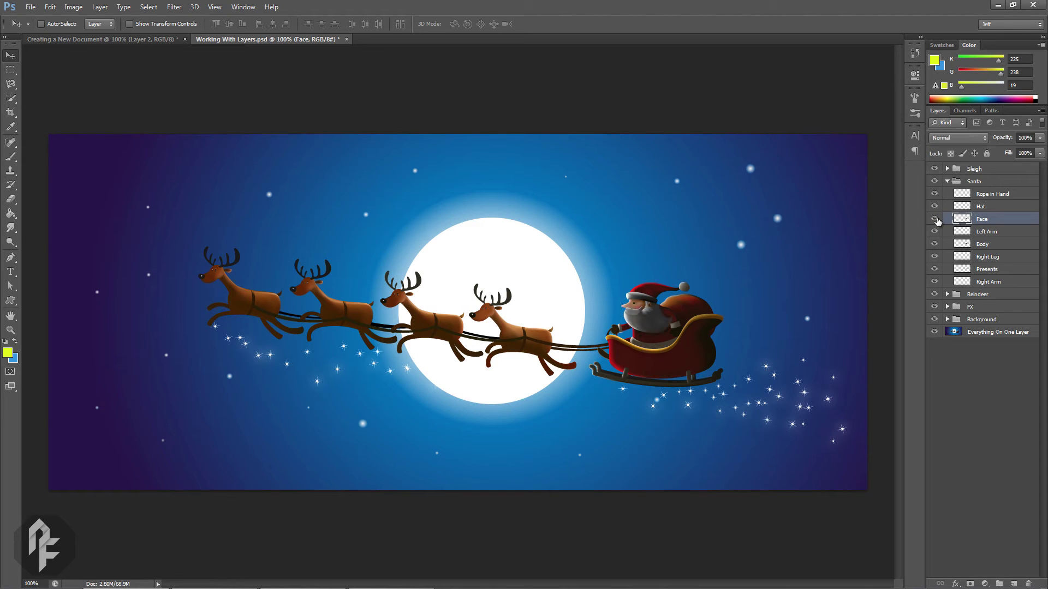
{"action": "mouse_move", "coordinate": [934, 219]}
{"action": "left_mouse_down"}
{"action": "mouse_move", "coordinate": [937, 256]}
{"action": "mouse_move", "coordinate": [934, 219]}
{"action": "left_mouse_up"}
{"action": "left_click", "coordinate": [934, 219], "text": "alt"}
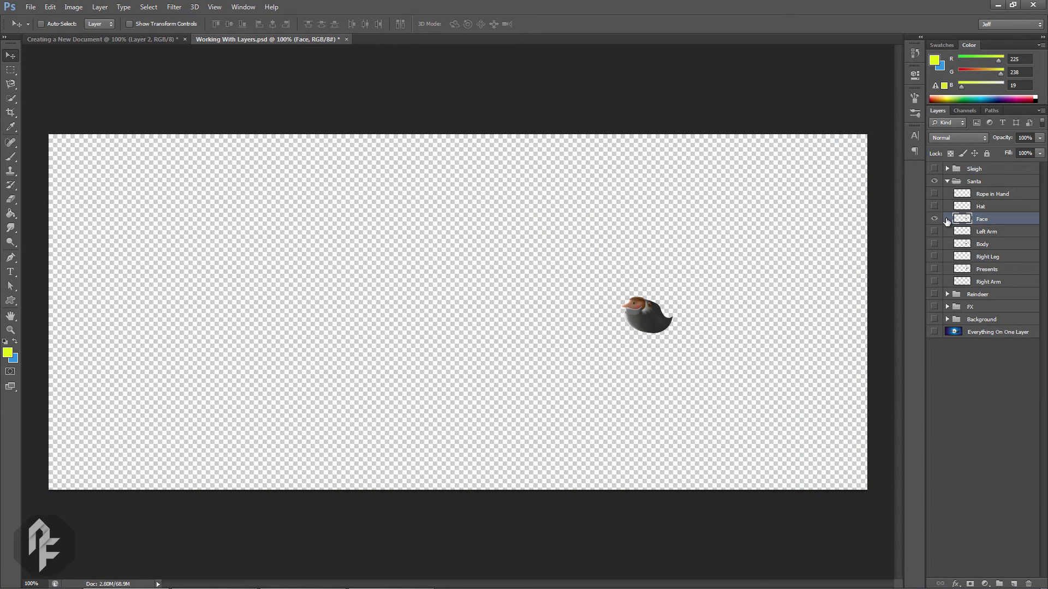
{"action": "left_click", "coordinate": [934, 218], "text": "alt"}
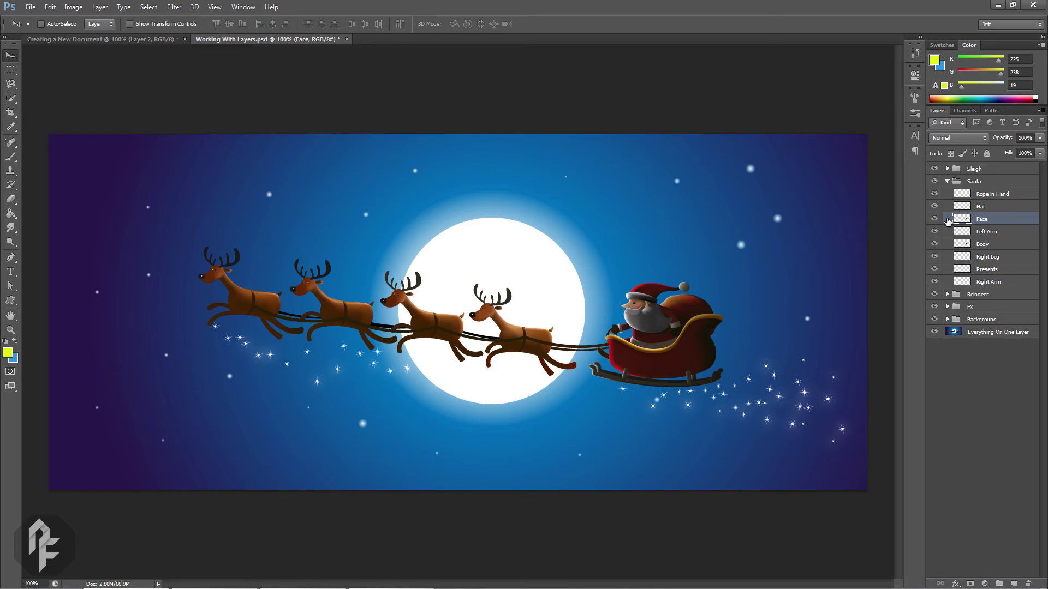
{"action": "left_click", "coordinate": [1020, 233]}
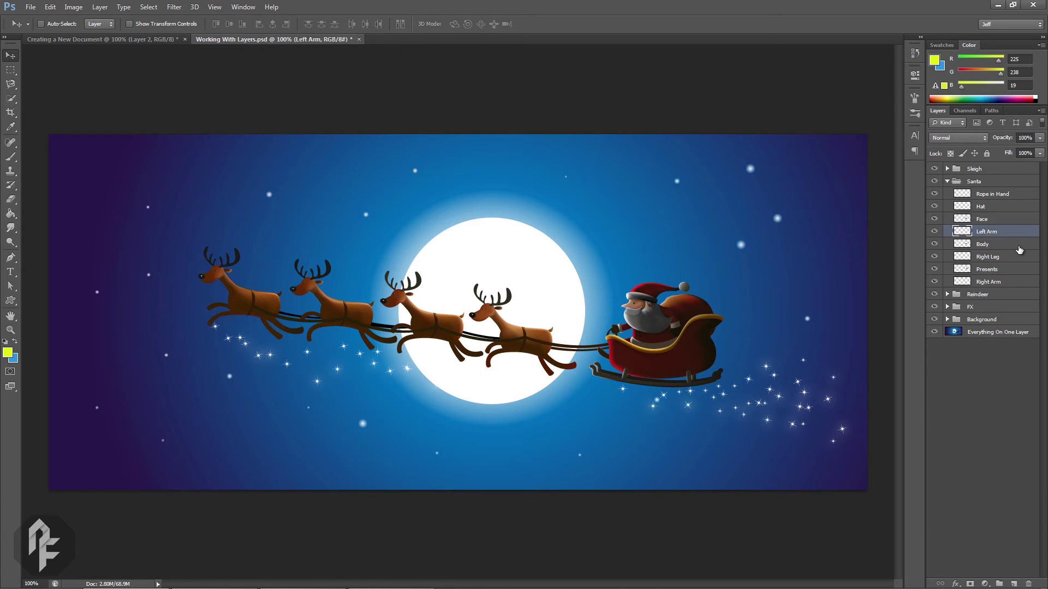
{"action": "left_click", "coordinate": [1018, 246]}
{"action": "left_click", "coordinate": [1017, 234]}
{"action": "left_click", "coordinate": [1016, 221]}
{"action": "left_click", "coordinate": [1015, 196]}
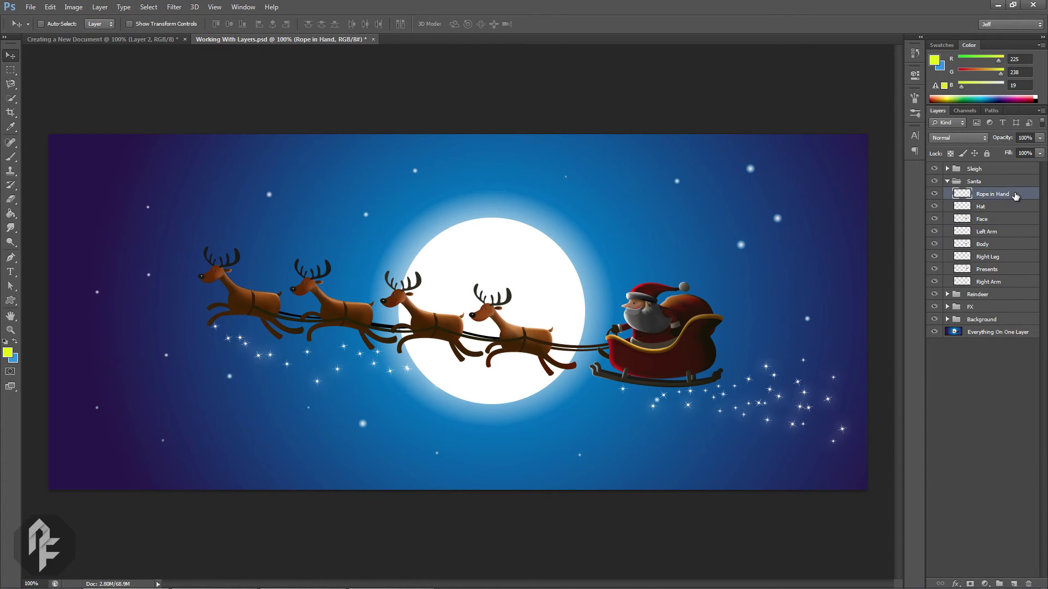
{"action": "left_click", "coordinate": [947, 182]}
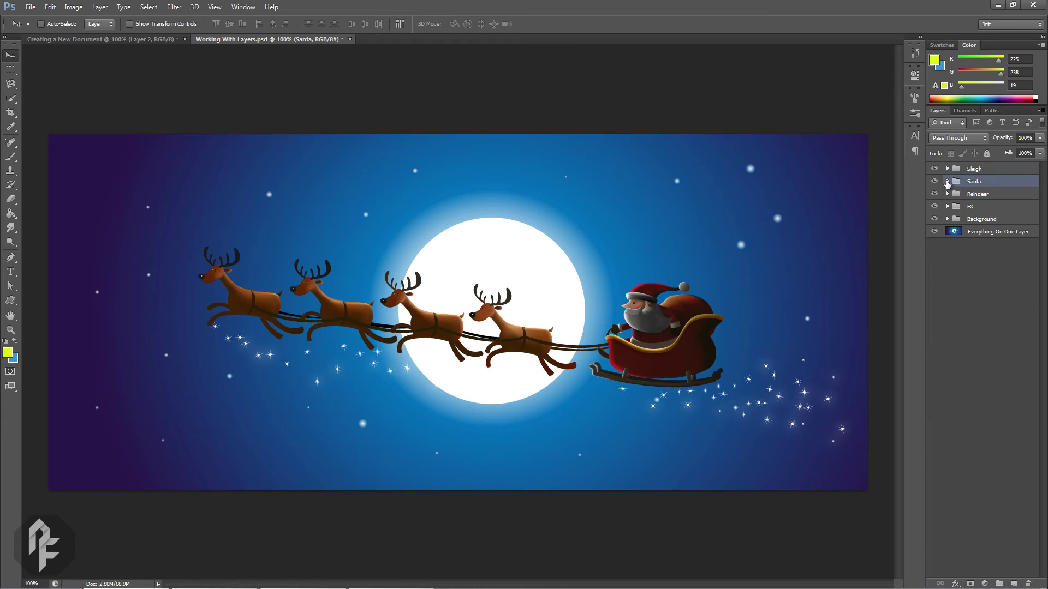
{"action": "left_click", "coordinate": [995, 241]}
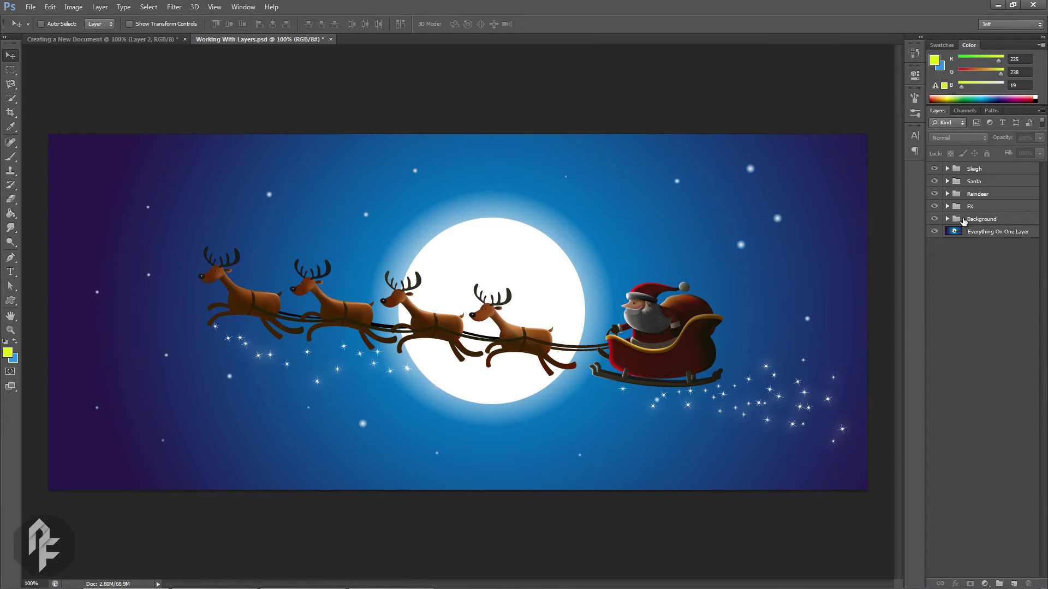
{"action": "left_click", "coordinate": [947, 207]}
{"action": "left_click", "coordinate": [1000, 250]}
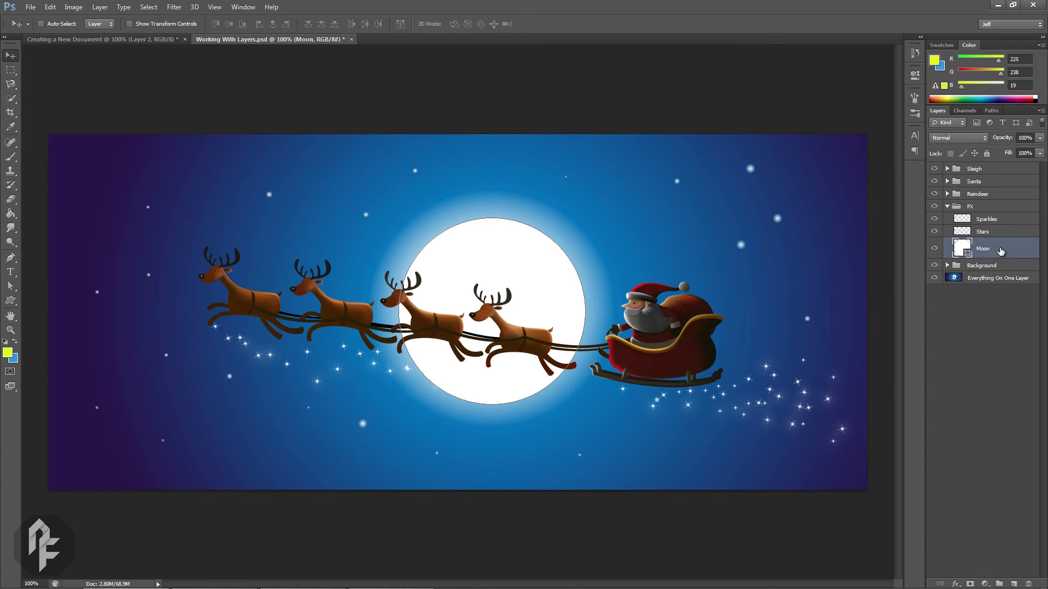
{"action": "left_click", "coordinate": [947, 207]}
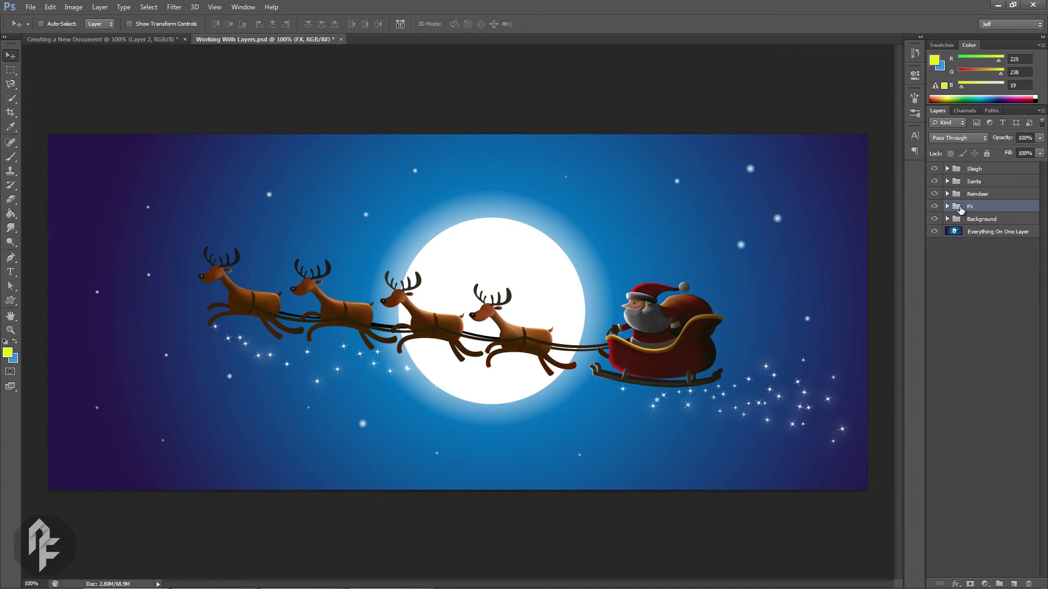
{"action": "left_click_drag", "start_coordinate": [961, 208], "coordinate": [971, 188]}
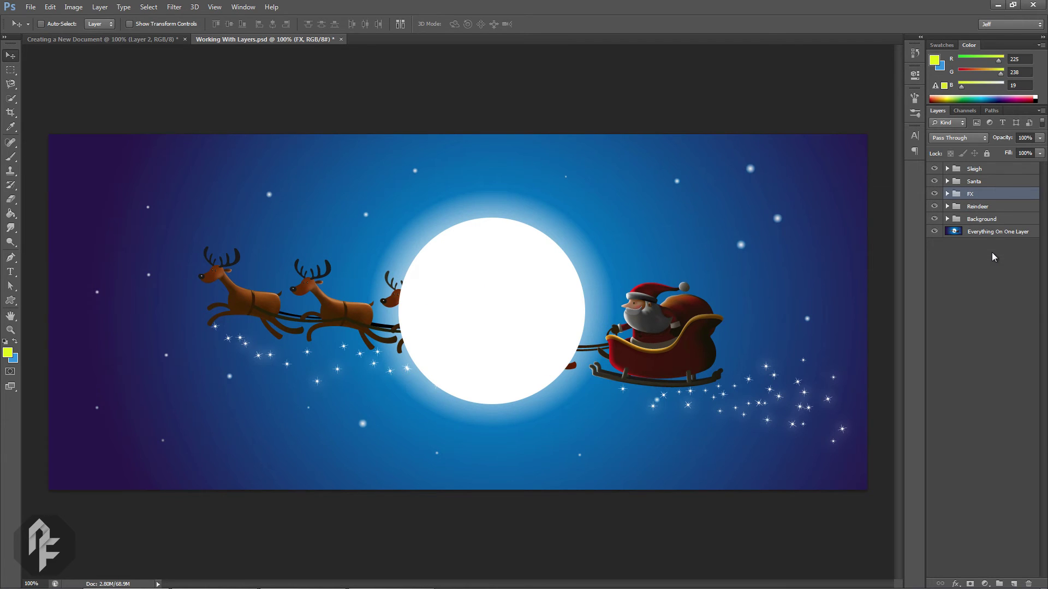
{"action": "left_click_drag", "start_coordinate": [970, 207], "coordinate": [969, 189]}
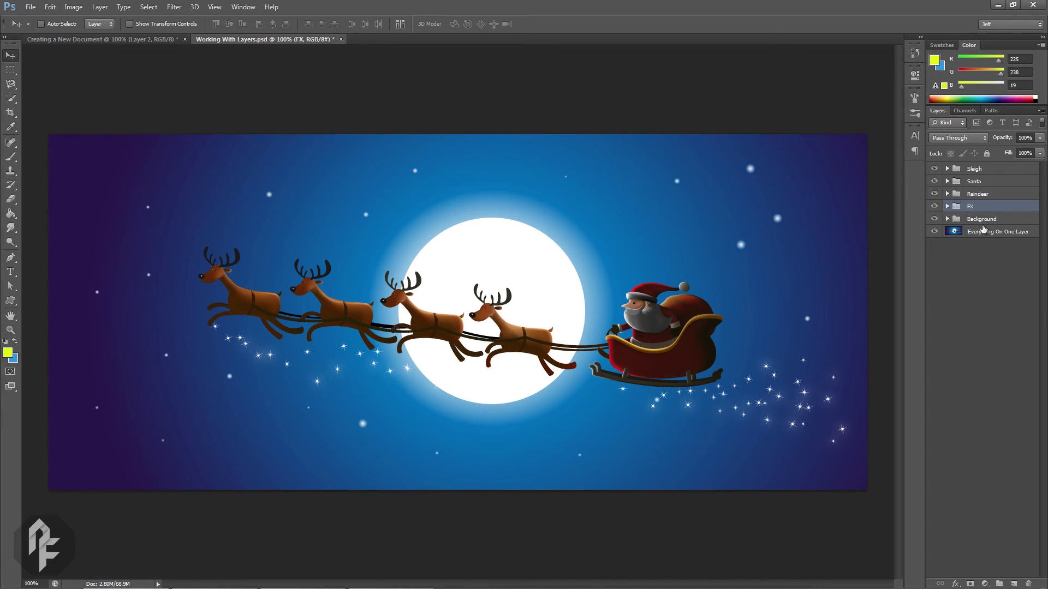
{"action": "left_click", "coordinate": [984, 264]}
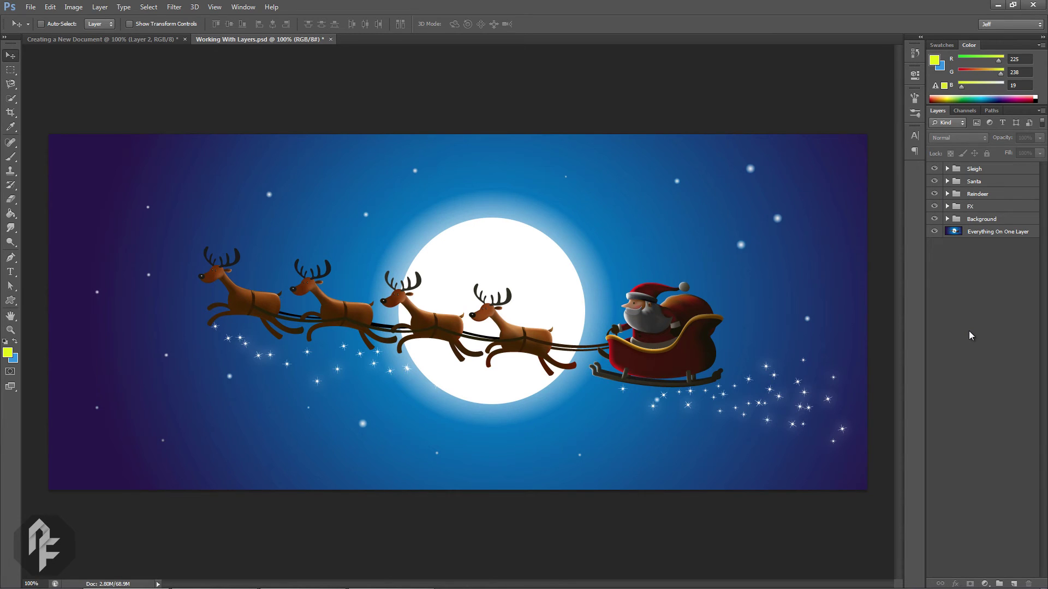
In the FX group, drop the Moon layer's opacity to 0%, then restore it to 100%
{"action": "left_click", "coordinate": [947, 206]}
{"action": "left_click", "coordinate": [1008, 250]}
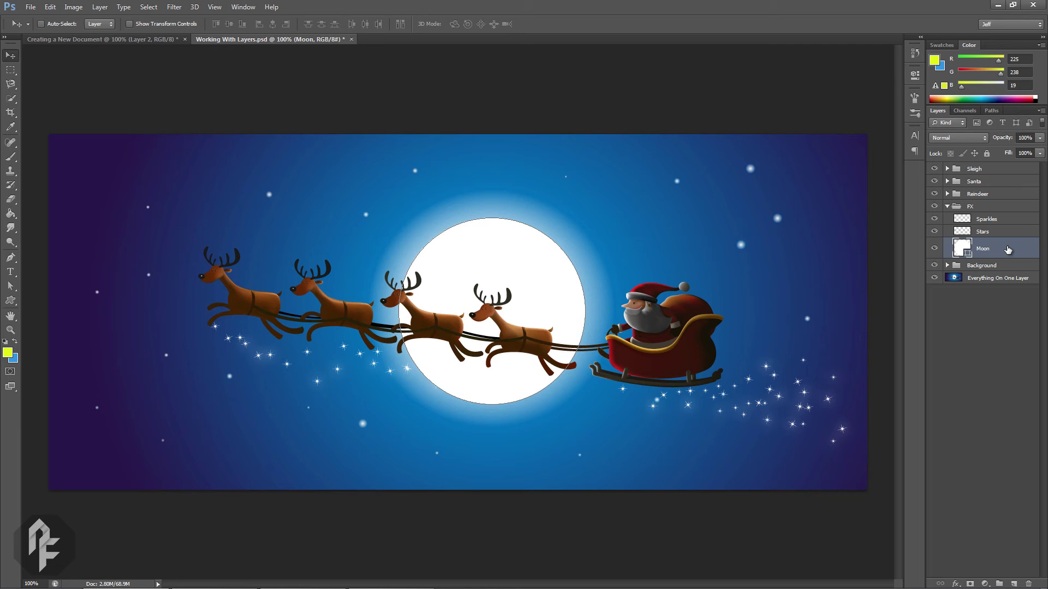
{"action": "left_click", "coordinate": [1040, 155]}
{"action": "left_click", "coordinate": [1040, 138]}
{"action": "left_click_drag", "start_coordinate": [992, 154], "coordinate": [978, 151]}
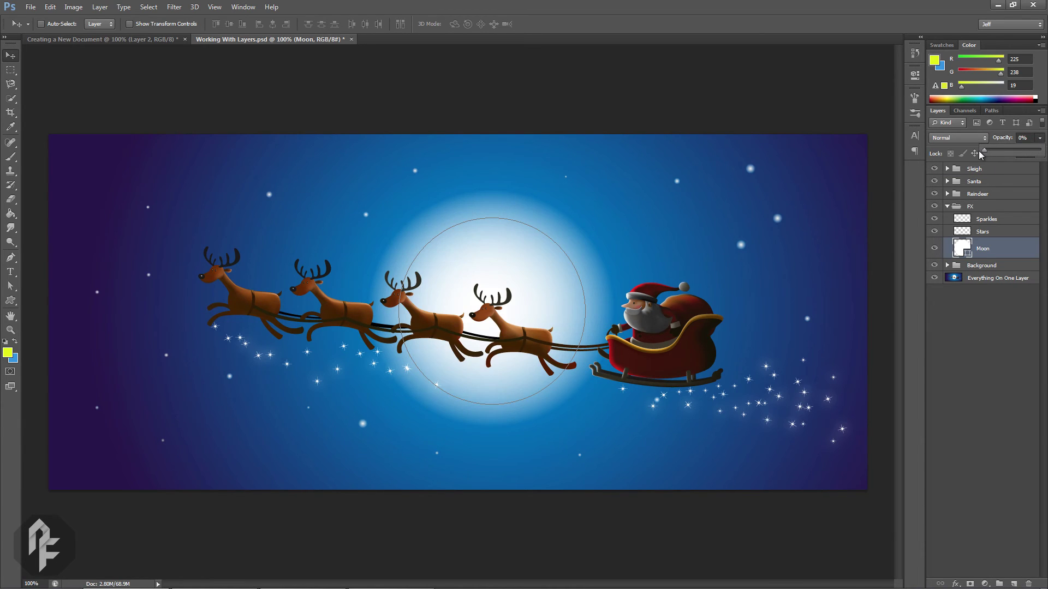
{"action": "left_click", "coordinate": [1040, 137]}
{"action": "left_click", "coordinate": [1030, 155]}
Lower the Moon's fill to 0% to leave only its glow, then return fill to 100%
{"action": "left_click", "coordinate": [1039, 153]}
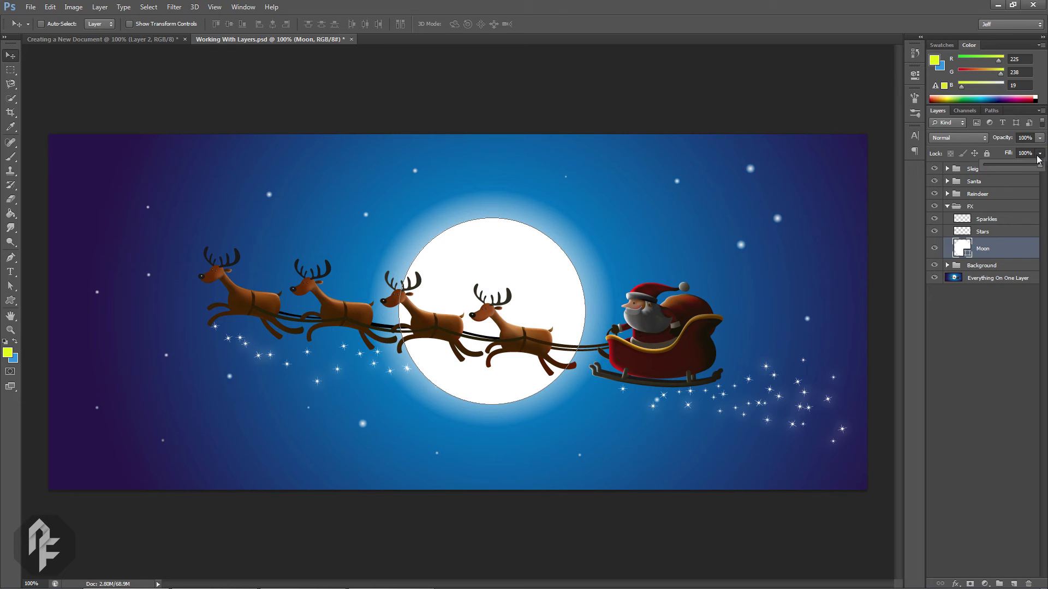
{"action": "left_click_drag", "start_coordinate": [1016, 164], "coordinate": [964, 173]}
{"action": "left_click", "coordinate": [973, 329]}
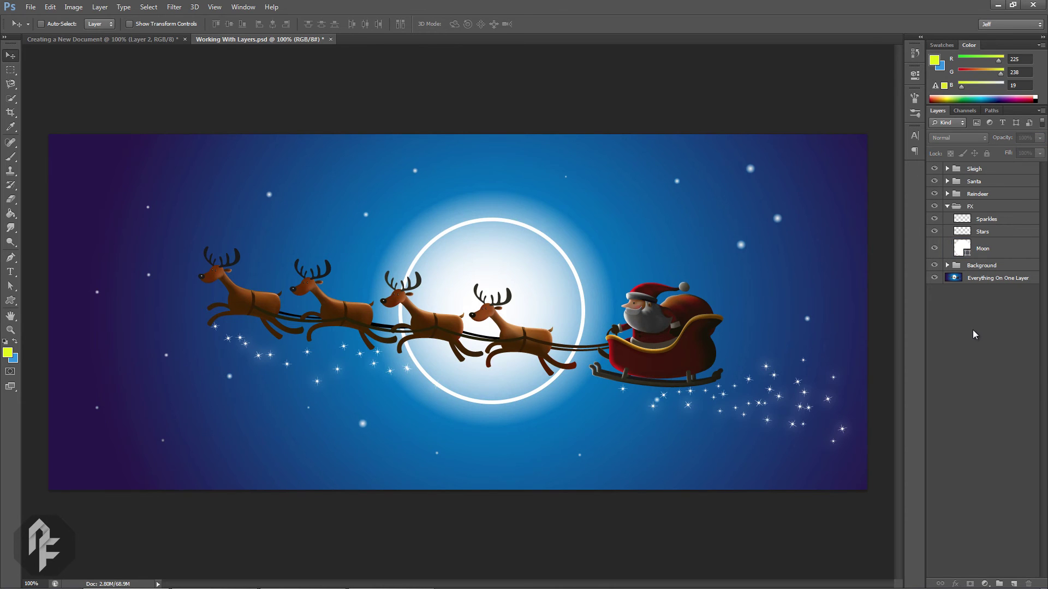
{"action": "left_click", "coordinate": [1006, 252]}
{"action": "left_click", "coordinate": [1039, 153]}
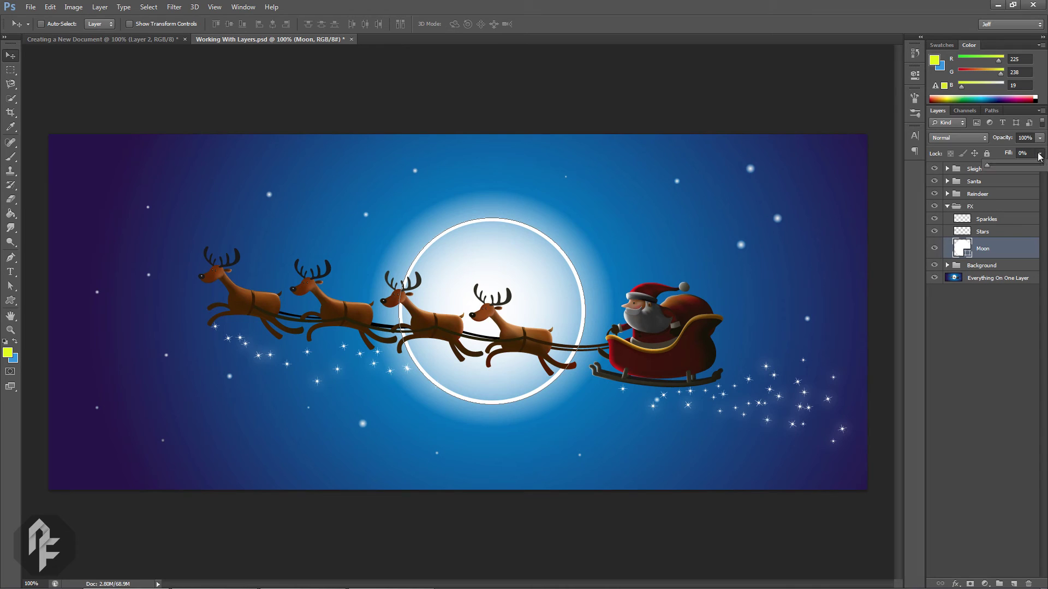
{"action": "left_click", "coordinate": [1036, 166]}
{"action": "left_click", "coordinate": [1012, 314]}
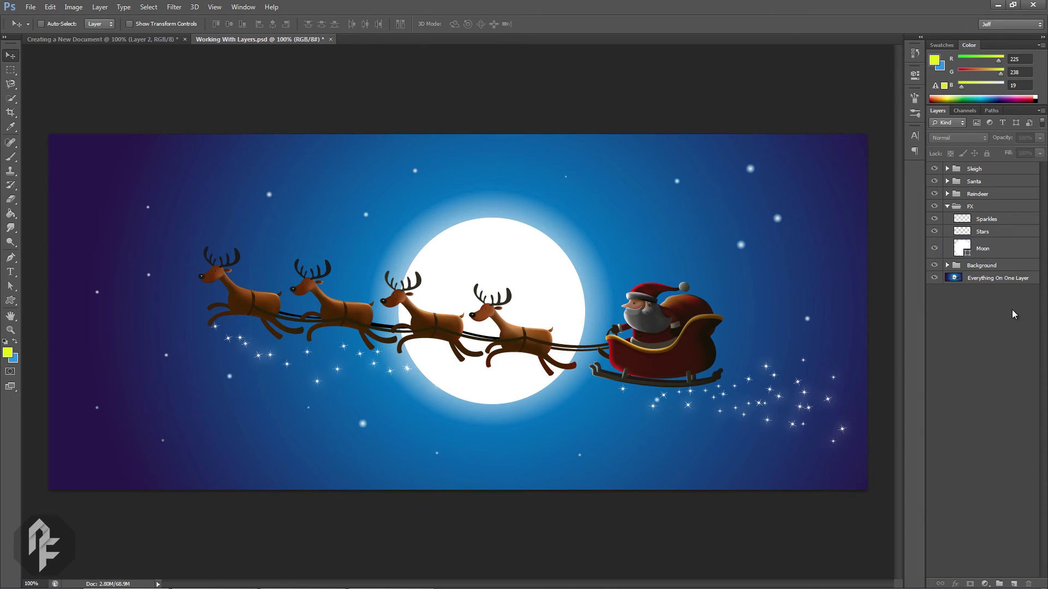
{"action": "left_click", "coordinate": [954, 122]}
{"action": "left_click", "coordinate": [950, 143]}
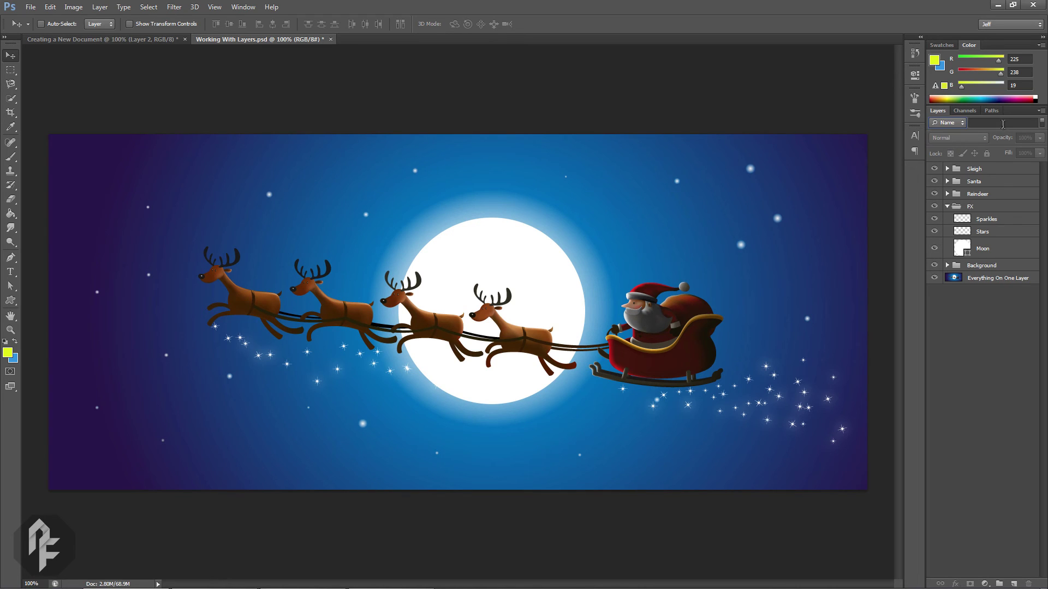
{"action": "left_click", "coordinate": [1002, 124]}
{"action": "type", "text": "moon"}
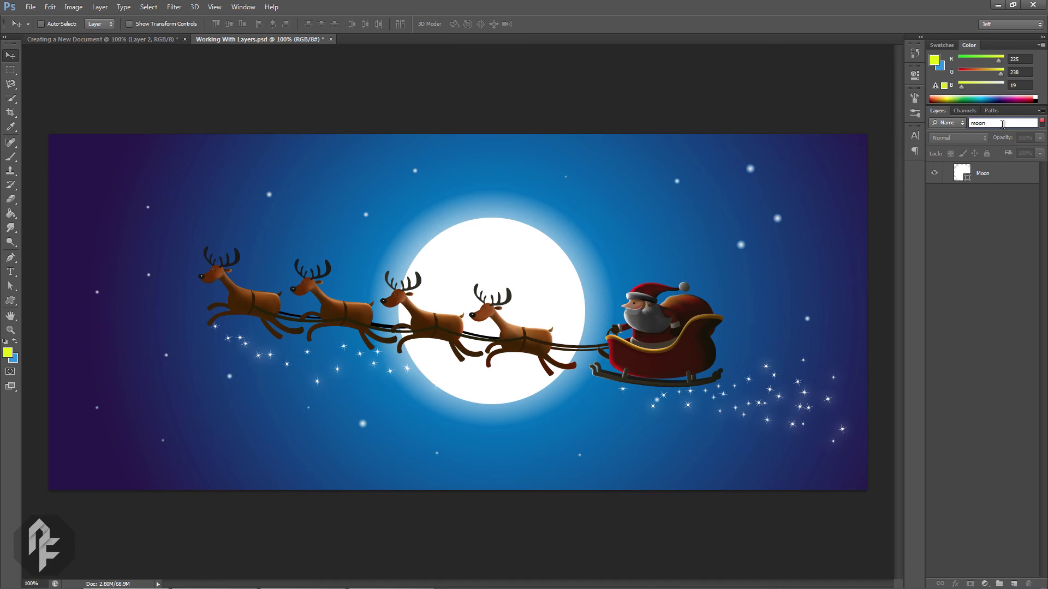
{"action": "key", "text": "BackSpace"}
{"action": "key", "text": "BackSpace"}
{"action": "key", "text": "BackSpace"}
{"action": "key", "text": "BackSpace"}
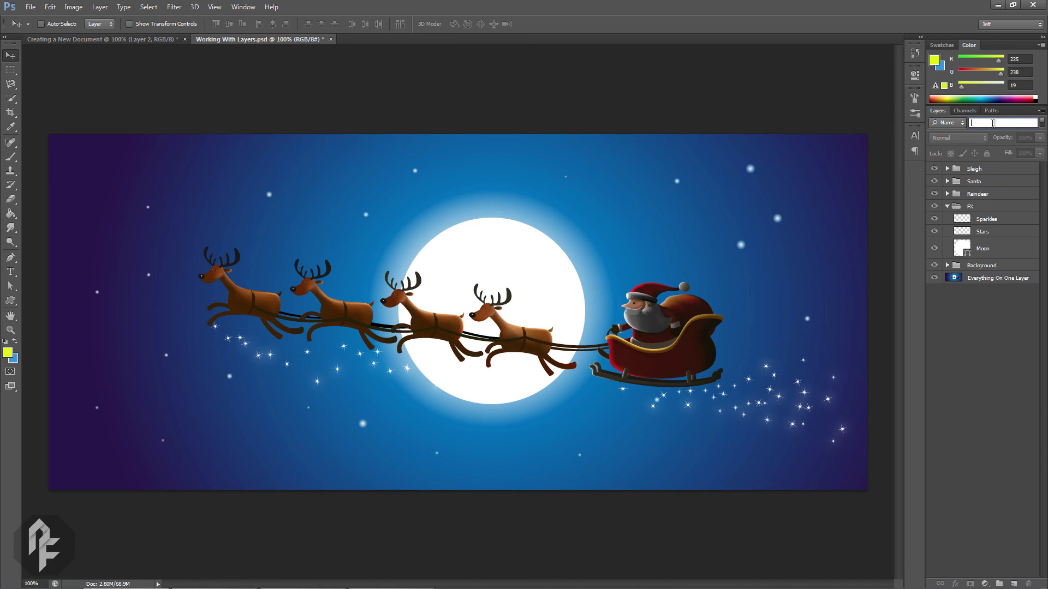
{"action": "left_click", "coordinate": [1042, 123]}
{"action": "left_click", "coordinate": [947, 123]}
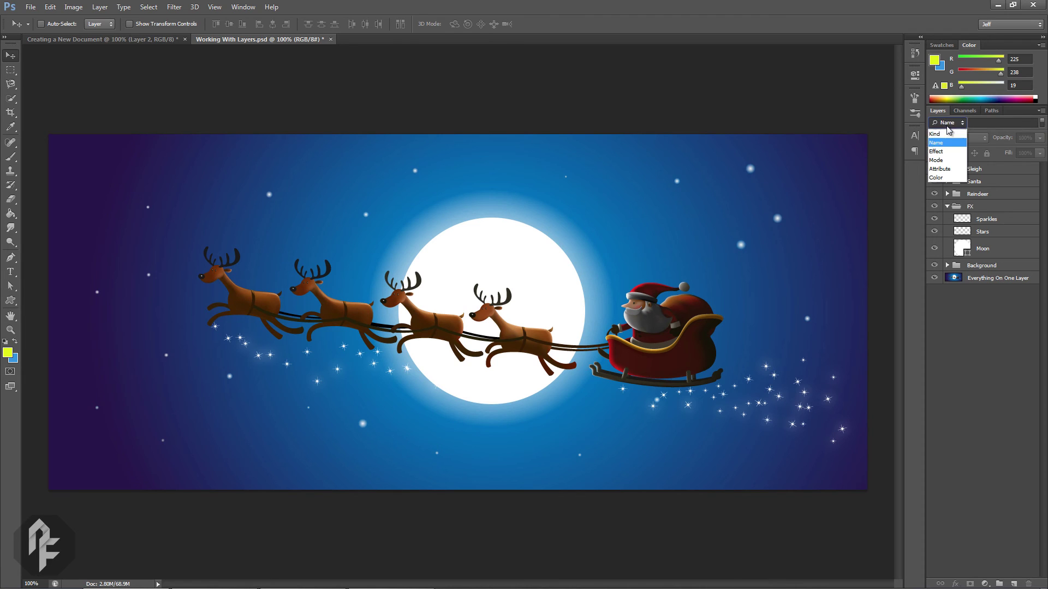
{"action": "left_click", "coordinate": [941, 132]}
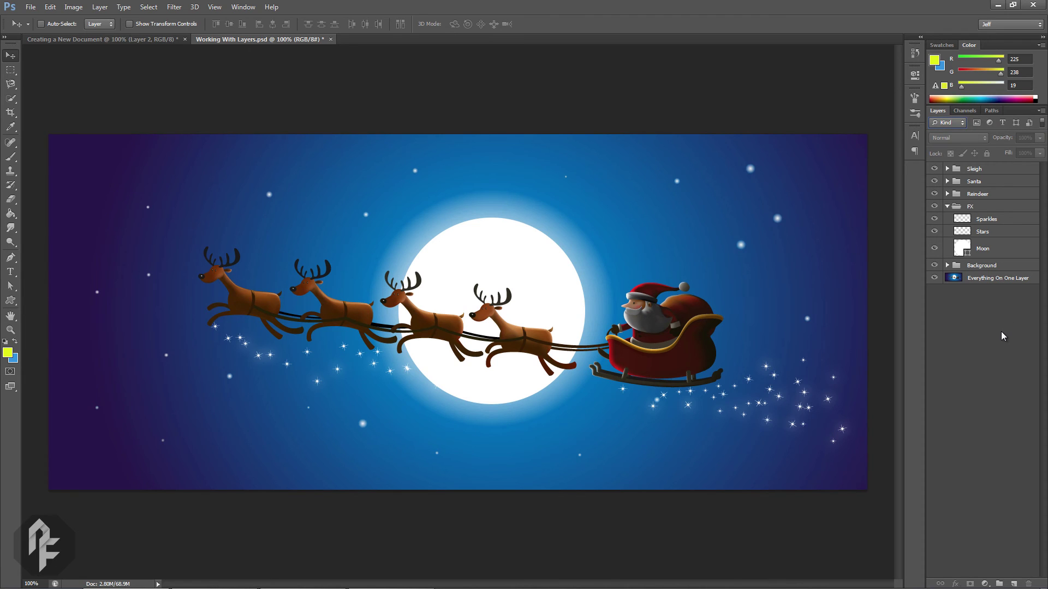
{"action": "left_click", "coordinate": [1001, 251]}
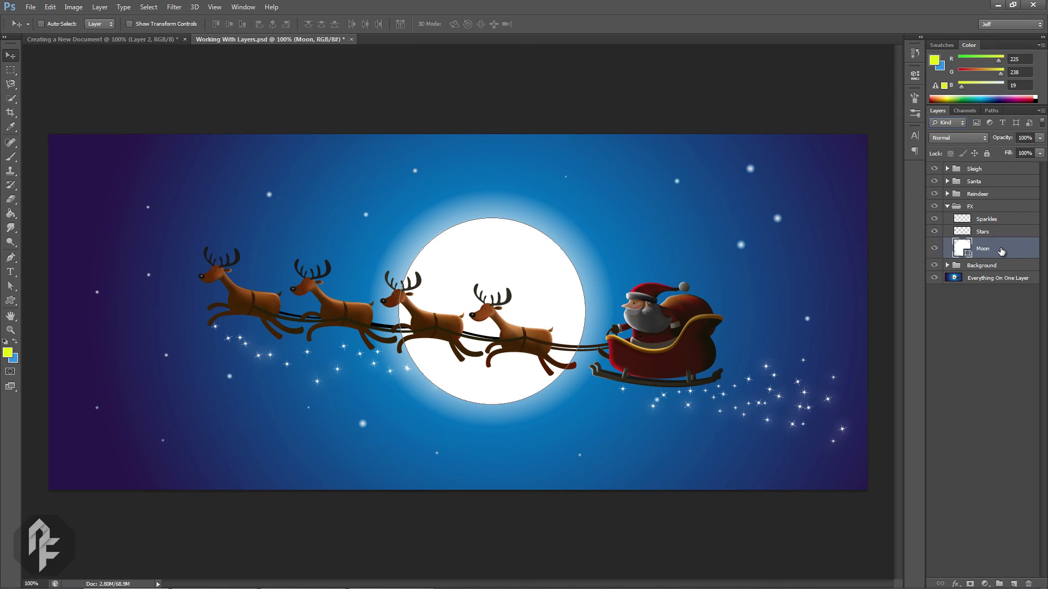
Lock the Moon layer fully, confirm it can't be moved, unlock it, and collapse FX
{"action": "left_click", "coordinate": [986, 153]}
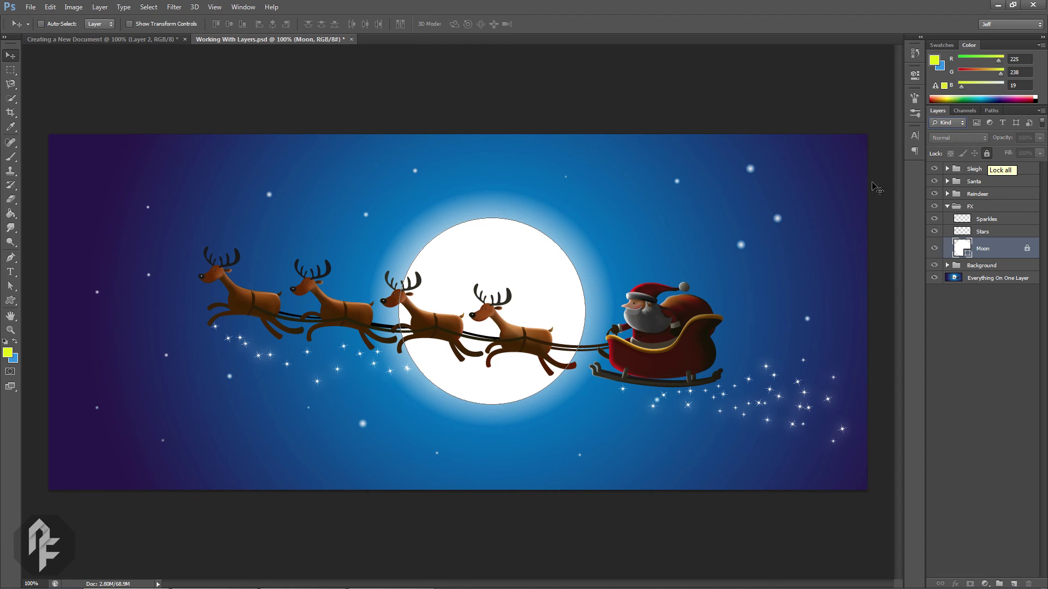
{"action": "left_click", "coordinate": [585, 244]}
{"action": "left_click", "coordinate": [526, 230]}
{"action": "left_click", "coordinate": [359, 280]}
{"action": "key", "text": "Return"}
{"action": "left_click", "coordinate": [987, 153]}
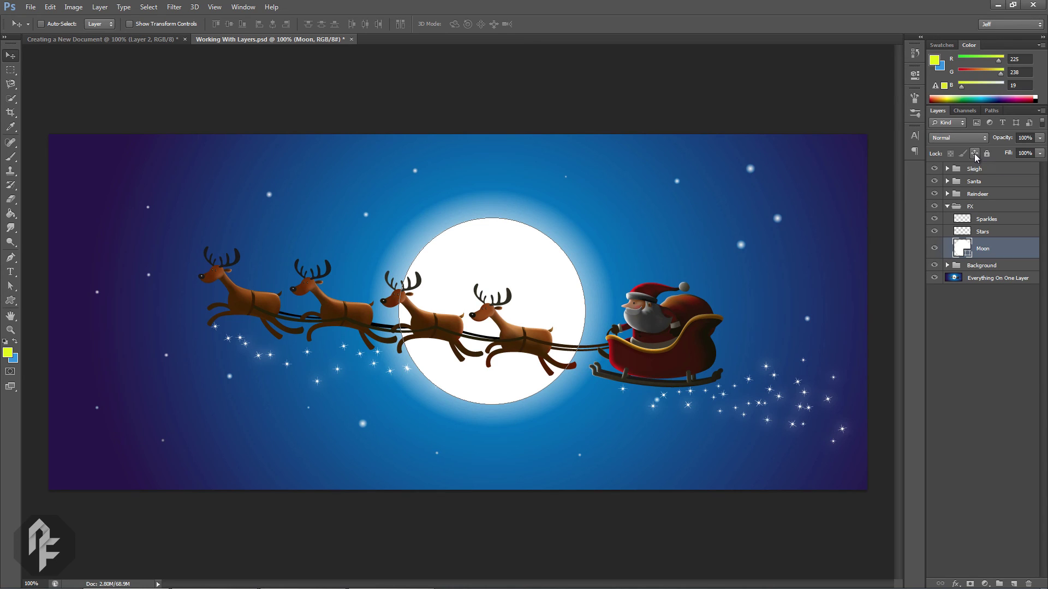
{"action": "left_click", "coordinate": [947, 206]}
{"action": "left_click", "coordinate": [971, 267]}
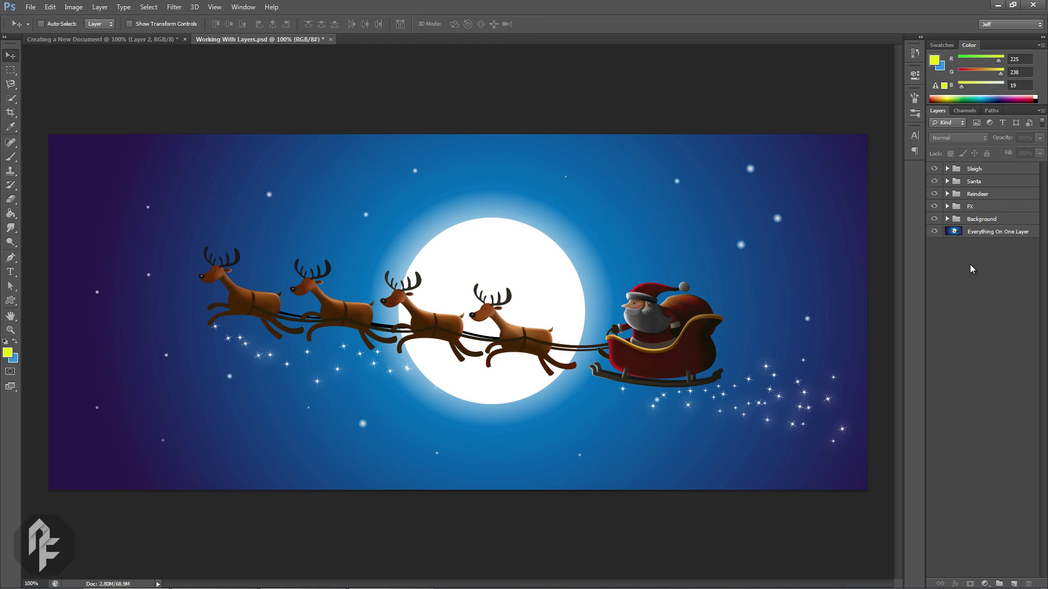
Erase the fourth reindeer's head on the Deer layer, then undo the erase
{"action": "left_click", "coordinate": [947, 193]}
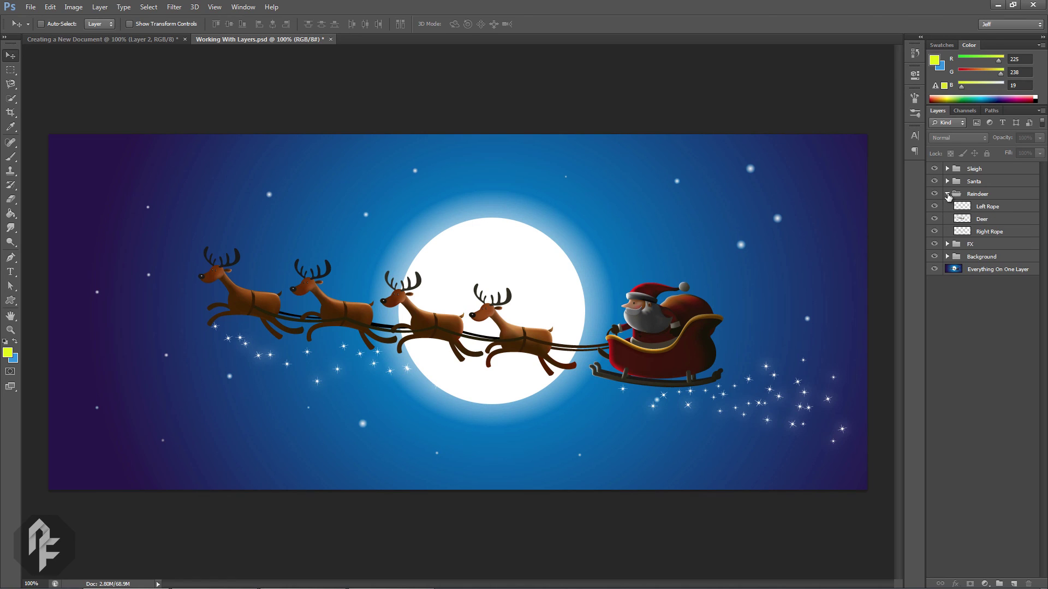
{"action": "left_click", "coordinate": [984, 219]}
{"action": "key", "text": "e"}
{"action": "mouse_move", "coordinate": [487, 318]}
{"action": "left_mouse_down"}
{"action": "mouse_move", "coordinate": [511, 339]}
{"action": "mouse_move", "coordinate": [529, 343]}
{"action": "mouse_move", "coordinate": [509, 329]}
{"action": "mouse_move", "coordinate": [547, 344]}
{"action": "mouse_move", "coordinate": [540, 332]}
{"action": "mouse_move", "coordinate": [547, 354]}
{"action": "mouse_move", "coordinate": [545, 339]}
{"action": "mouse_move", "coordinate": [575, 347]}
{"action": "left_mouse_up"}
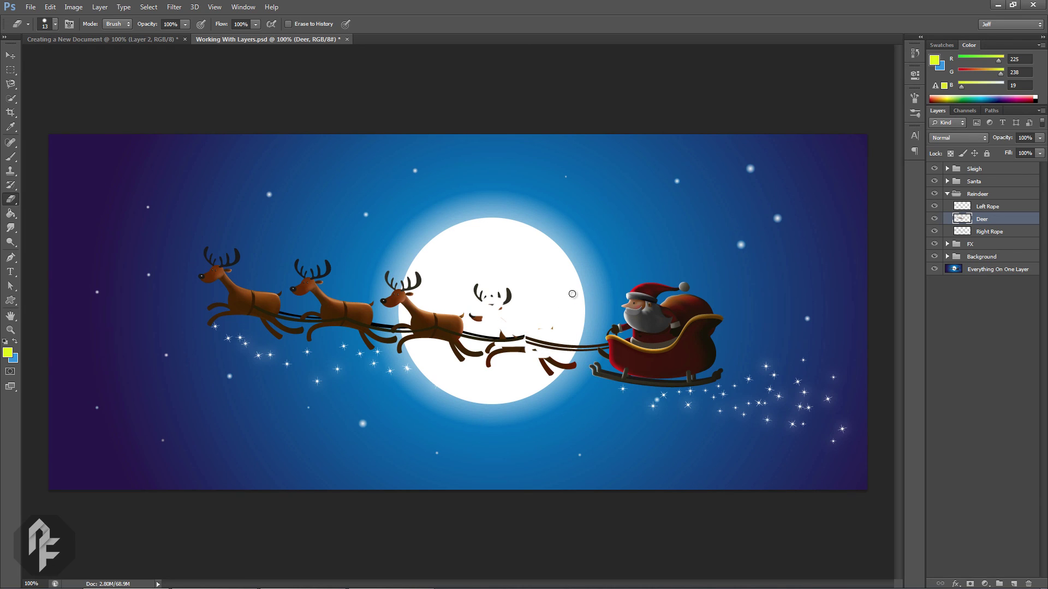
{"action": "key", "text": "ctrl+alt+z"}
{"action": "key", "text": "ctrl+alt+z"}
{"action": "key", "text": "ctrl+alt+z"}
{"action": "key", "text": "ctrl+alt+z"}
{"action": "key", "text": "ctrl+alt+z"}
{"action": "key", "text": "ctrl+alt+z"}
{"action": "key", "text": "ctrl+alt+z"}
{"action": "key", "text": "ctrl+alt+z"}
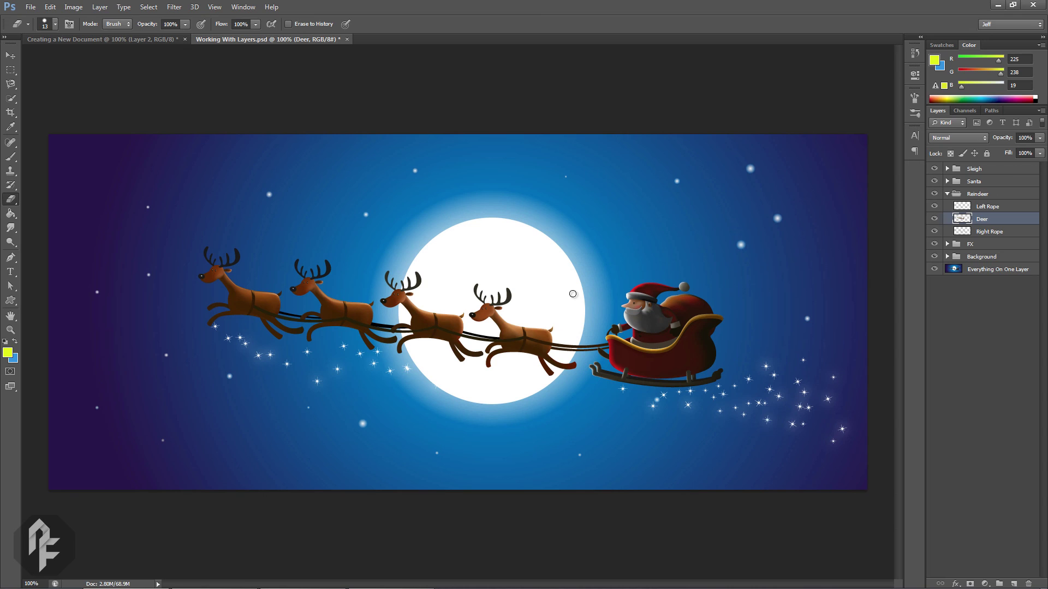
Solo the Everything On One Layer layer and erase the fourth reindeer's rear and rope
{"action": "left_click", "coordinate": [934, 269], "text": "alt"}
{"action": "left_click", "coordinate": [971, 271]}
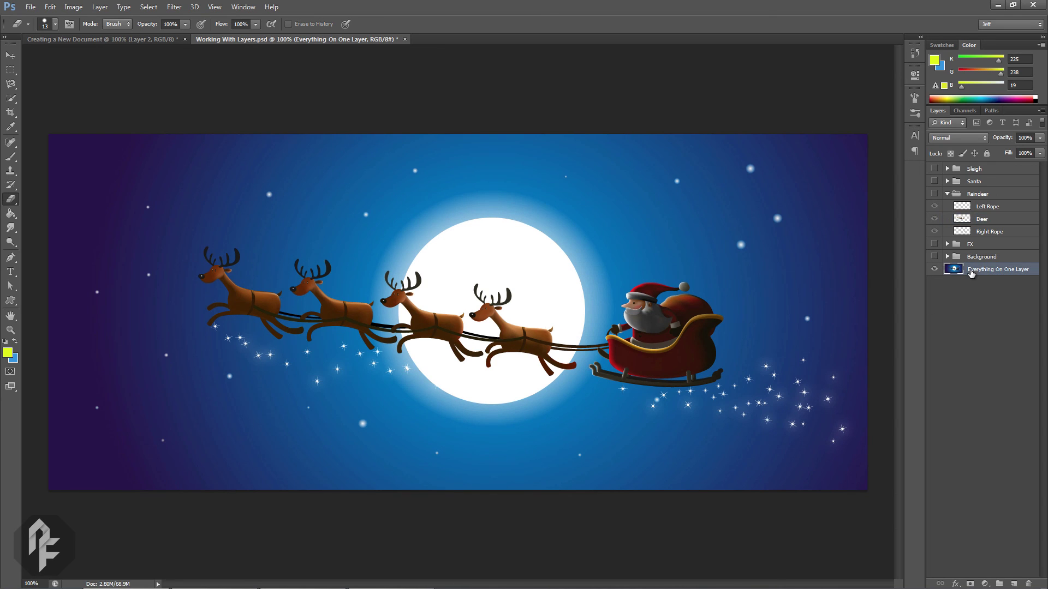
{"action": "mouse_move", "coordinate": [533, 328]}
{"action": "left_mouse_down"}
{"action": "mouse_move", "coordinate": [539, 354]}
{"action": "mouse_move", "coordinate": [579, 350]}
{"action": "mouse_move", "coordinate": [565, 343]}
{"action": "mouse_move", "coordinate": [583, 327]}
{"action": "left_mouse_up"}
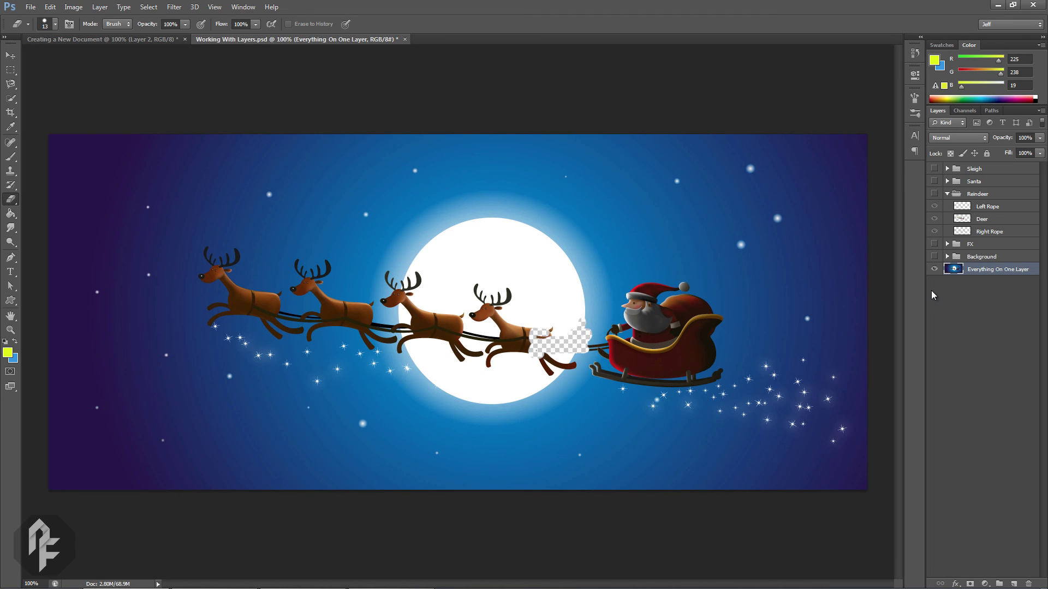
Make all groups visible again and select the Sleigh layer inside the Sleigh group
{"action": "left_click", "coordinate": [934, 269], "text": "alt"}
{"action": "left_click", "coordinate": [947, 181]}
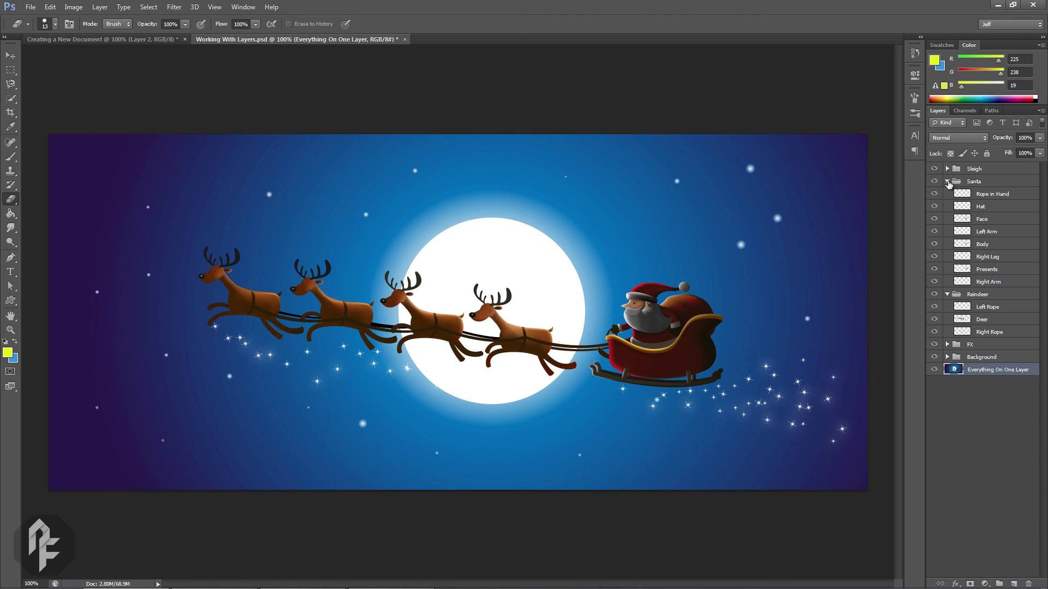
{"action": "left_click", "coordinate": [947, 182]}
{"action": "left_click", "coordinate": [947, 168]}
{"action": "left_click", "coordinate": [994, 195]}
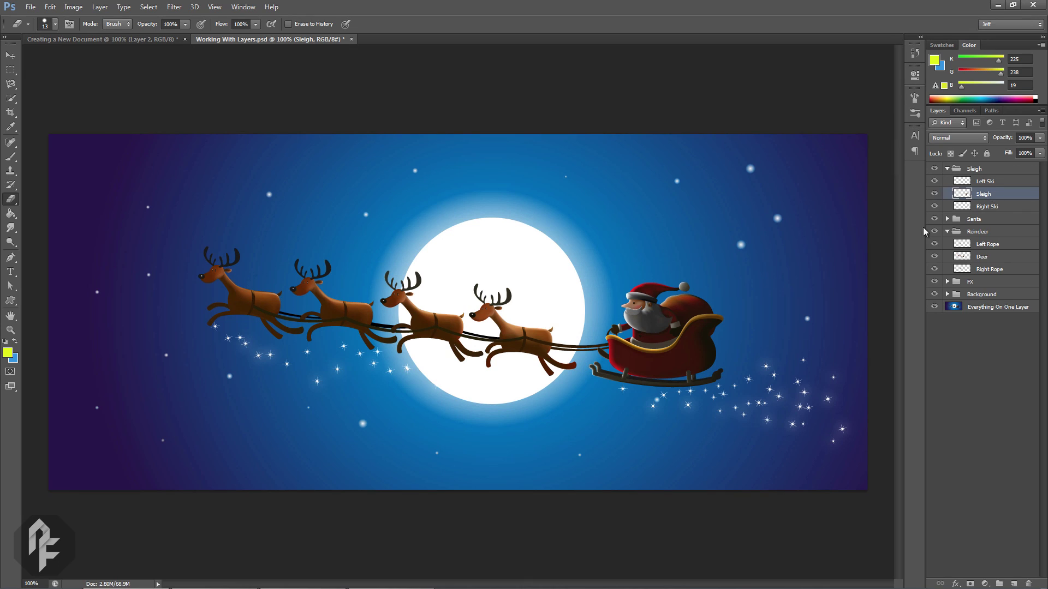
Paint a yellow smiley directly on the Sleigh layer, then erase part of the smile
{"action": "key", "text": "b"}
{"action": "mouse_move", "coordinate": [683, 343]}
{"action": "left_mouse_down"}
{"action": "mouse_move", "coordinate": [699, 339]}
{"action": "mouse_move", "coordinate": [698, 362]}
{"action": "mouse_move", "coordinate": [710, 341]}
{"action": "mouse_move", "coordinate": [615, 358]}
{"action": "left_mouse_up"}
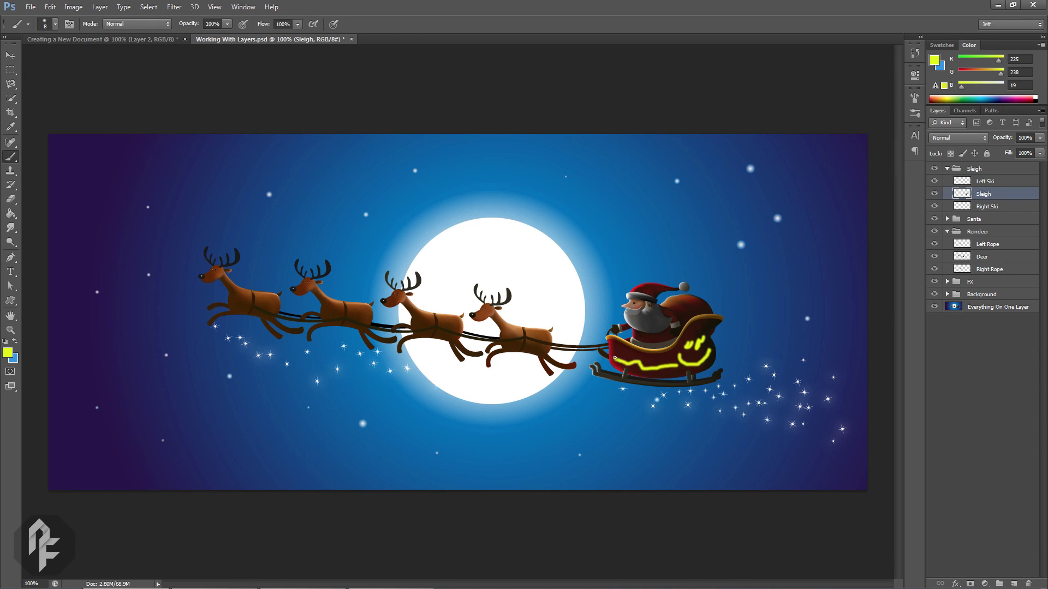
{"action": "key", "text": "e"}
{"action": "mouse_move", "coordinate": [679, 354]}
{"action": "left_mouse_down"}
{"action": "mouse_move", "coordinate": [707, 357]}
{"action": "mouse_move", "coordinate": [704, 344]}
{"action": "mouse_move", "coordinate": [670, 369]}
{"action": "mouse_move", "coordinate": [627, 369]}
{"action": "mouse_move", "coordinate": [658, 367]}
{"action": "left_mouse_up"}
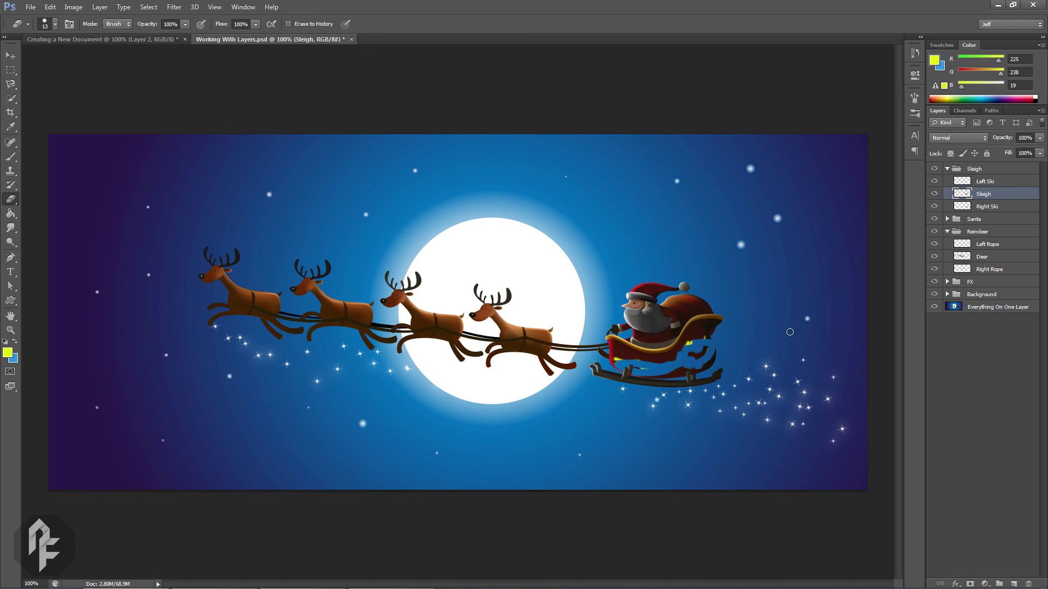
Step back through History to remove the yellow marks, then reselect the Sleigh layer
{"action": "key", "text": "ctrl+alt+z"}
{"action": "key", "text": "ctrl+alt+z"}
{"action": "key", "text": "ctrl+alt+z"}
{"action": "key", "text": "ctrl+alt+z"}
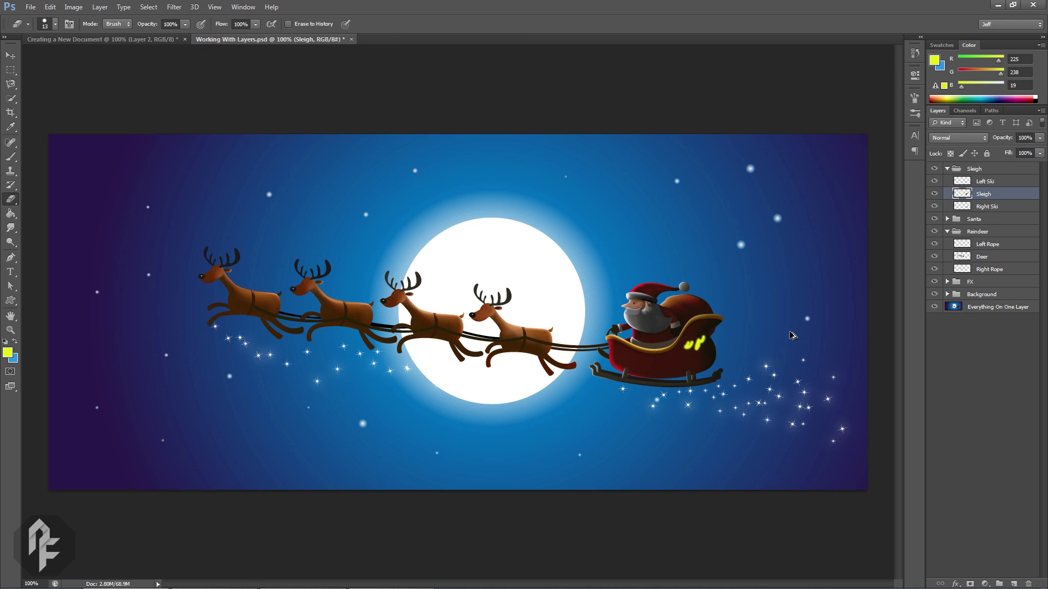
{"action": "key", "text": "ctrl+alt+z"}
{"action": "key", "text": "ctrl+alt+z"}
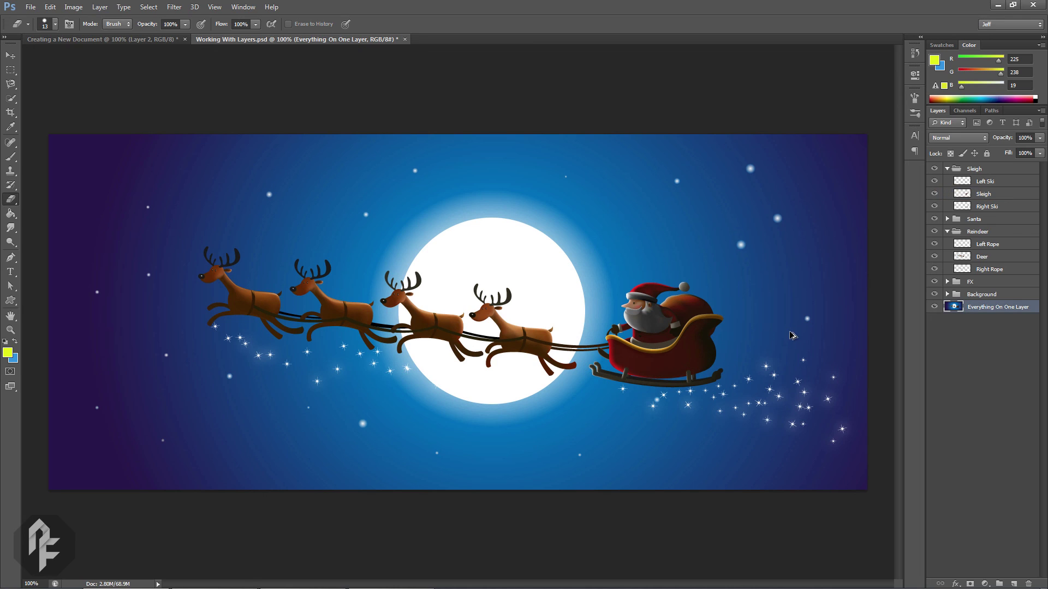
{"action": "left_click", "coordinate": [990, 197]}
{"action": "left_click", "coordinate": [1013, 584]}
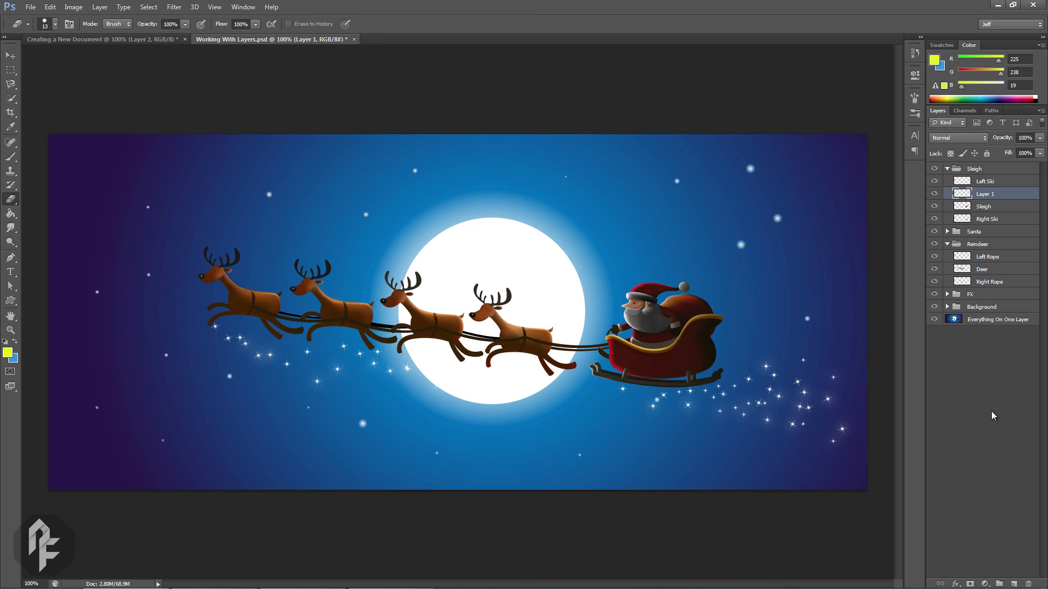
{"action": "key", "text": "b"}
{"action": "left_click", "coordinate": [685, 343]}
{"action": "left_click", "coordinate": [698, 341]}
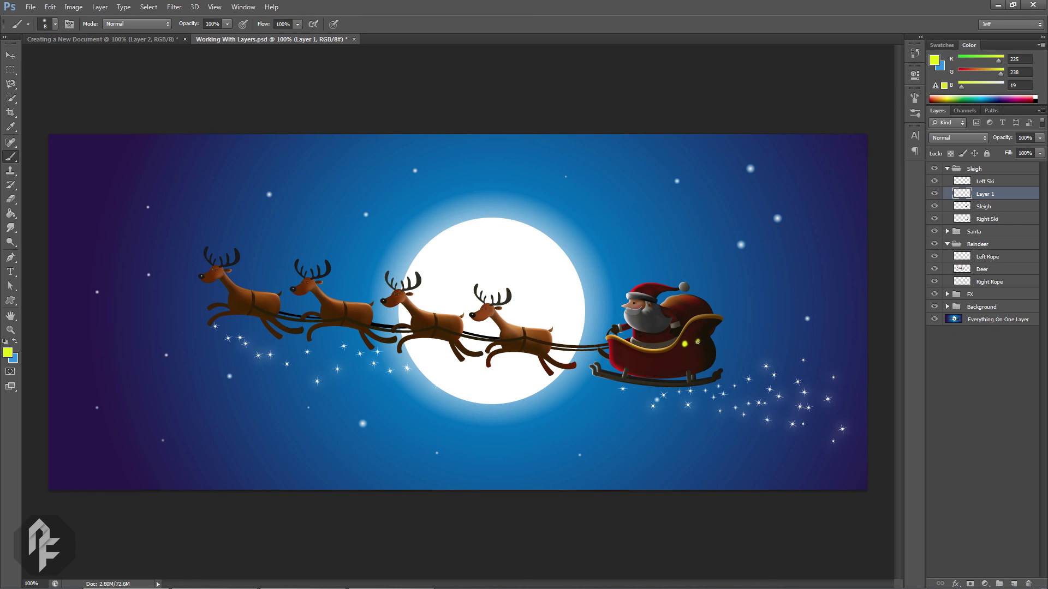
{"action": "left_click_drag", "start_coordinate": [680, 351], "coordinate": [708, 346]}
{"action": "left_click_drag", "start_coordinate": [621, 355], "coordinate": [686, 362]}
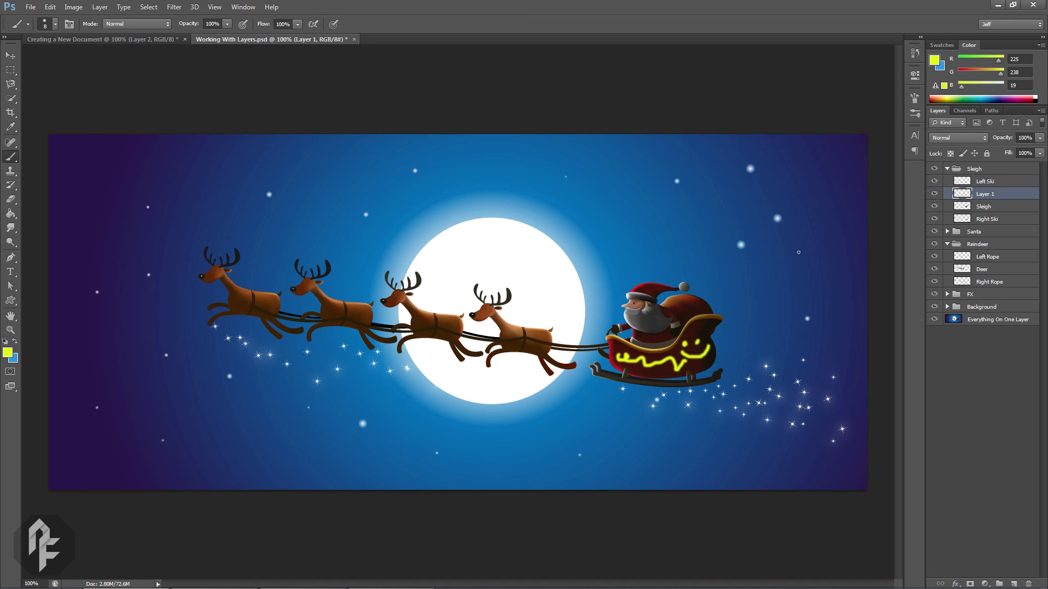
{"action": "key", "text": "Delete"}
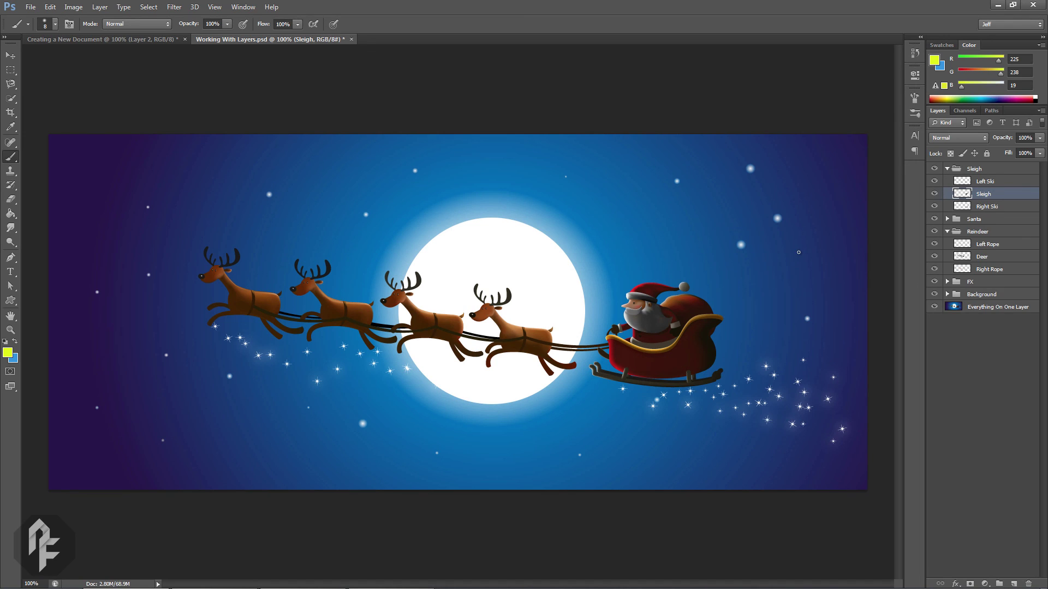